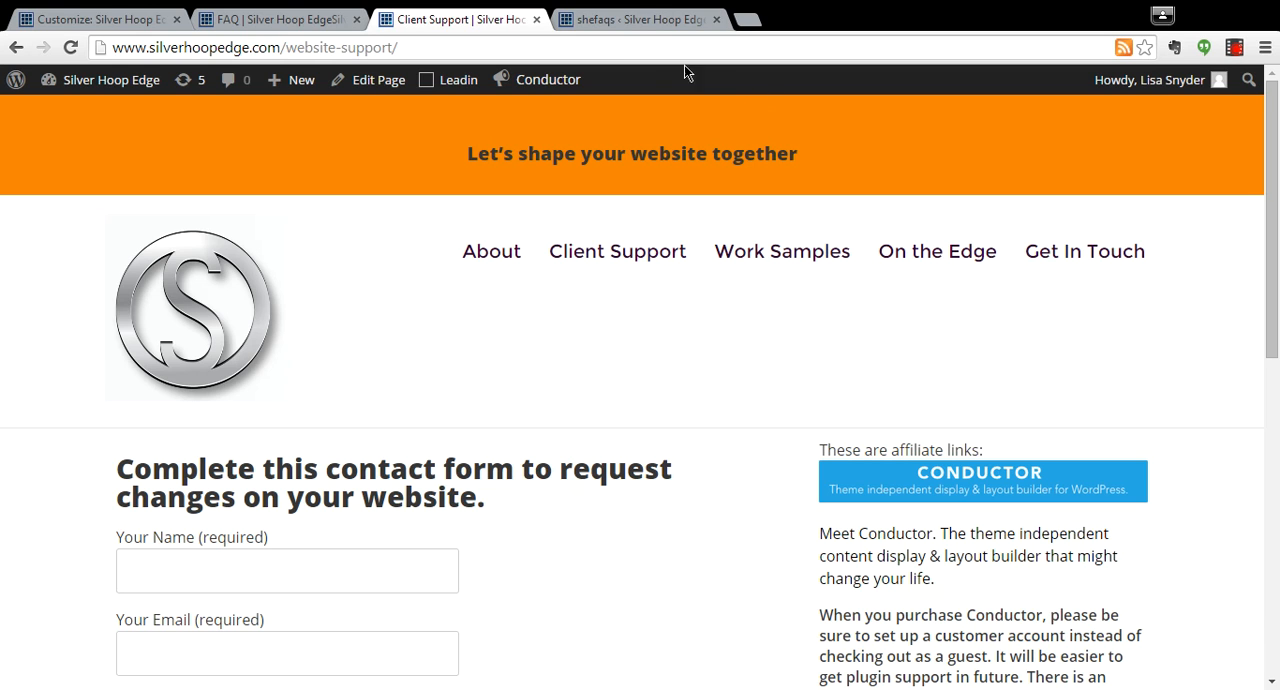
Review the shefaqs list and open the "Do you offer pricing for enrolled college students?" entry in the editor.
{"action": "left_click", "coordinate": [625, 20]}
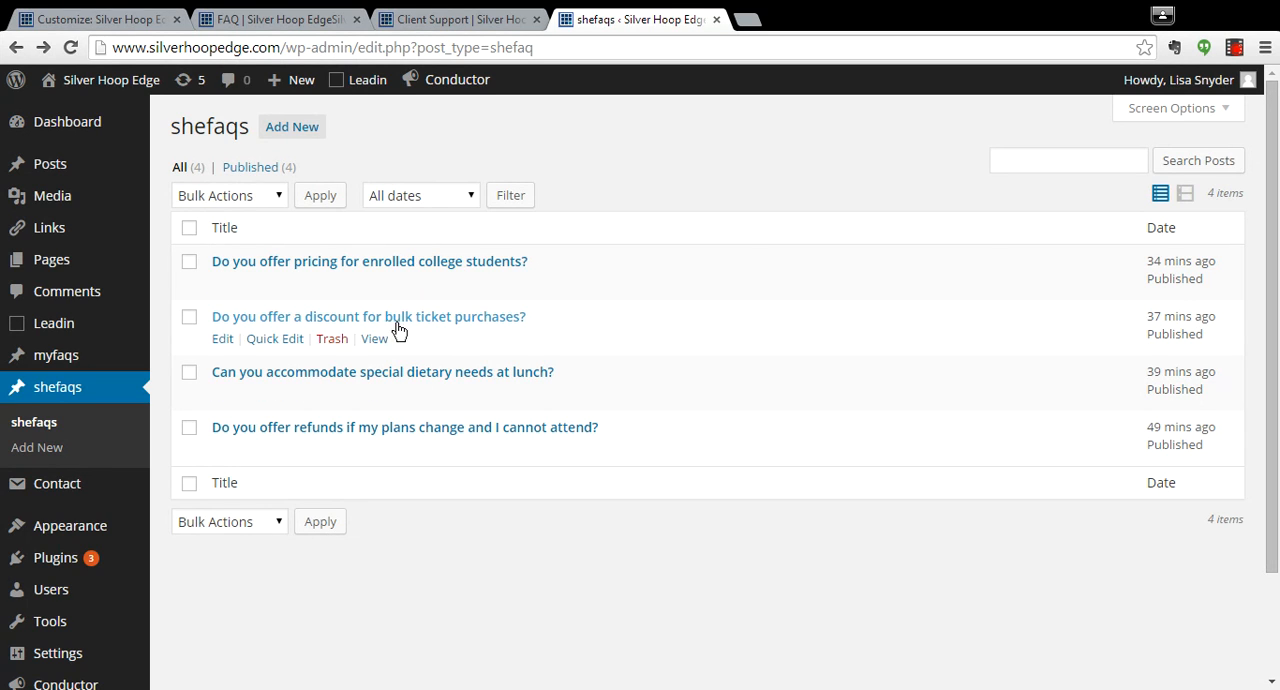
{"action": "left_click", "coordinate": [221, 284]}
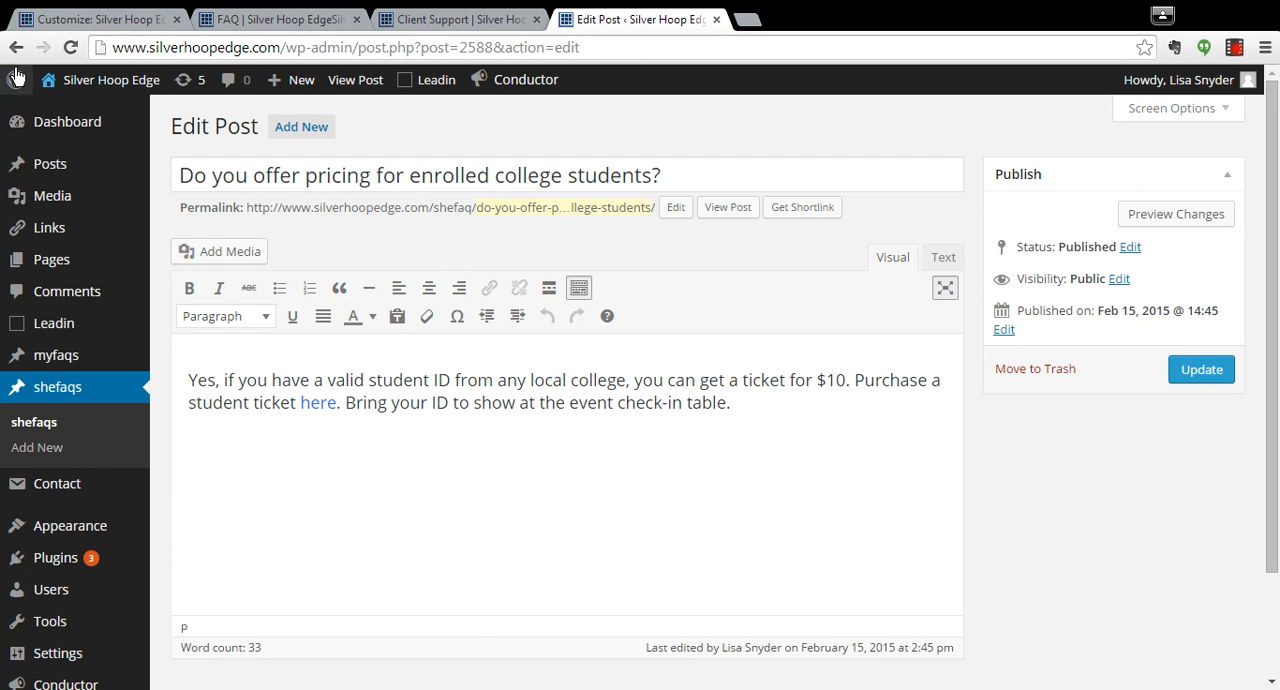
{"action": "mouse_move", "coordinate": [57, 168]}
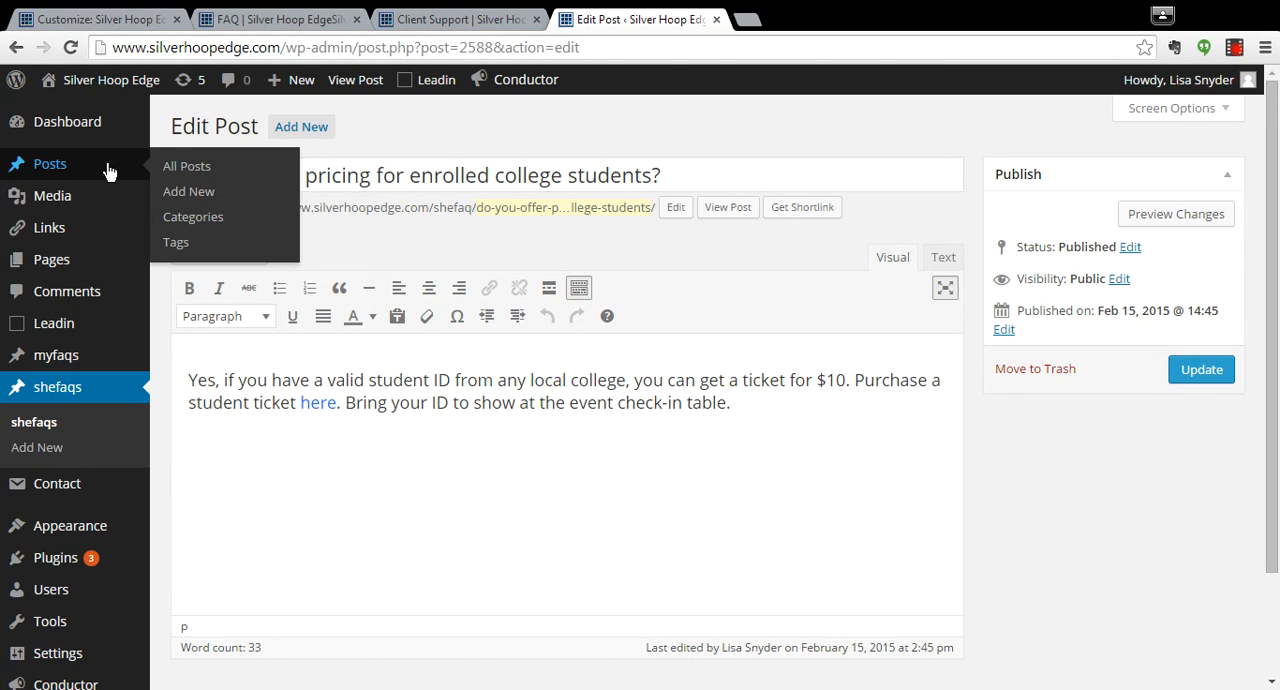
Create a new Conductor content layout for the FAQ page from the Conductor options.
{"action": "left_click", "coordinate": [405, 22]}
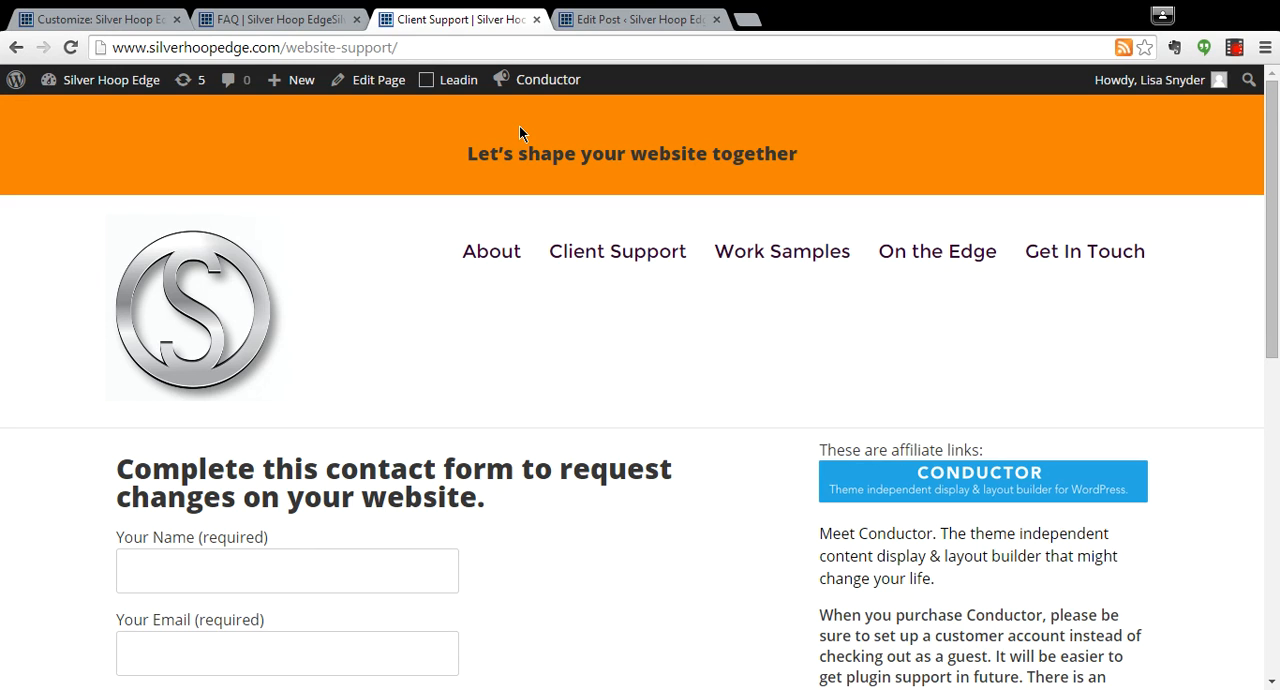
{"action": "mouse_move", "coordinate": [547, 93]}
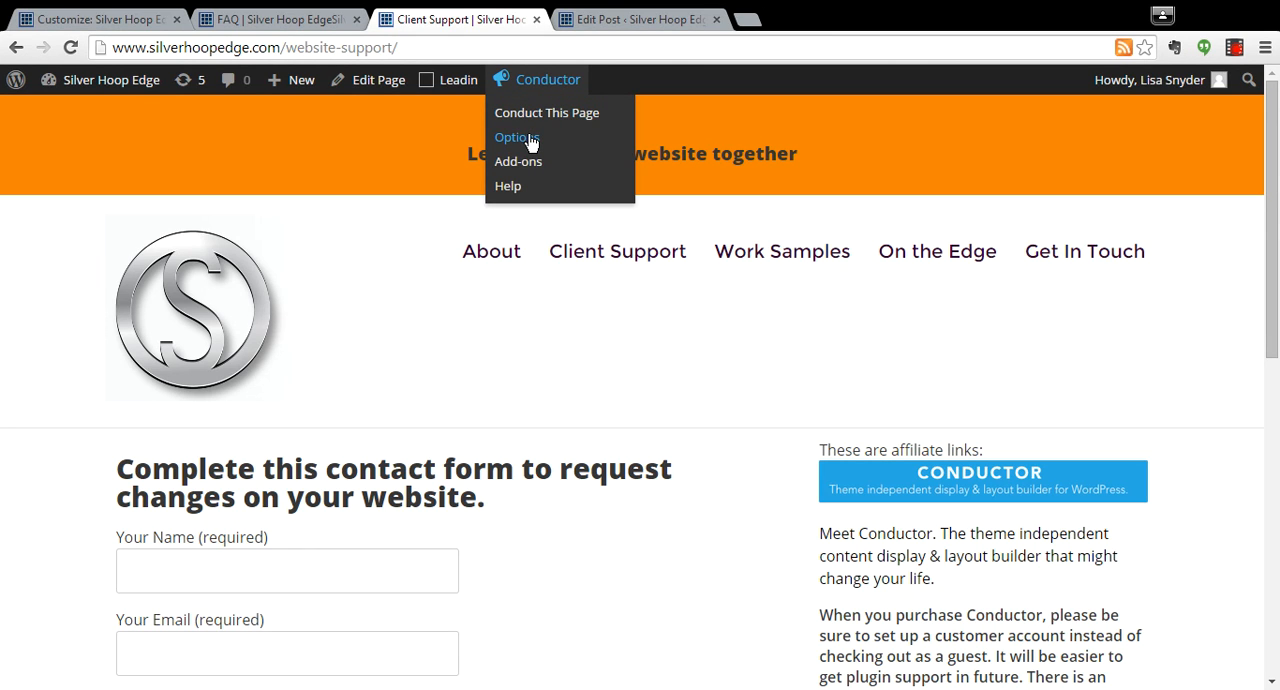
{"action": "left_click", "coordinate": [530, 140]}
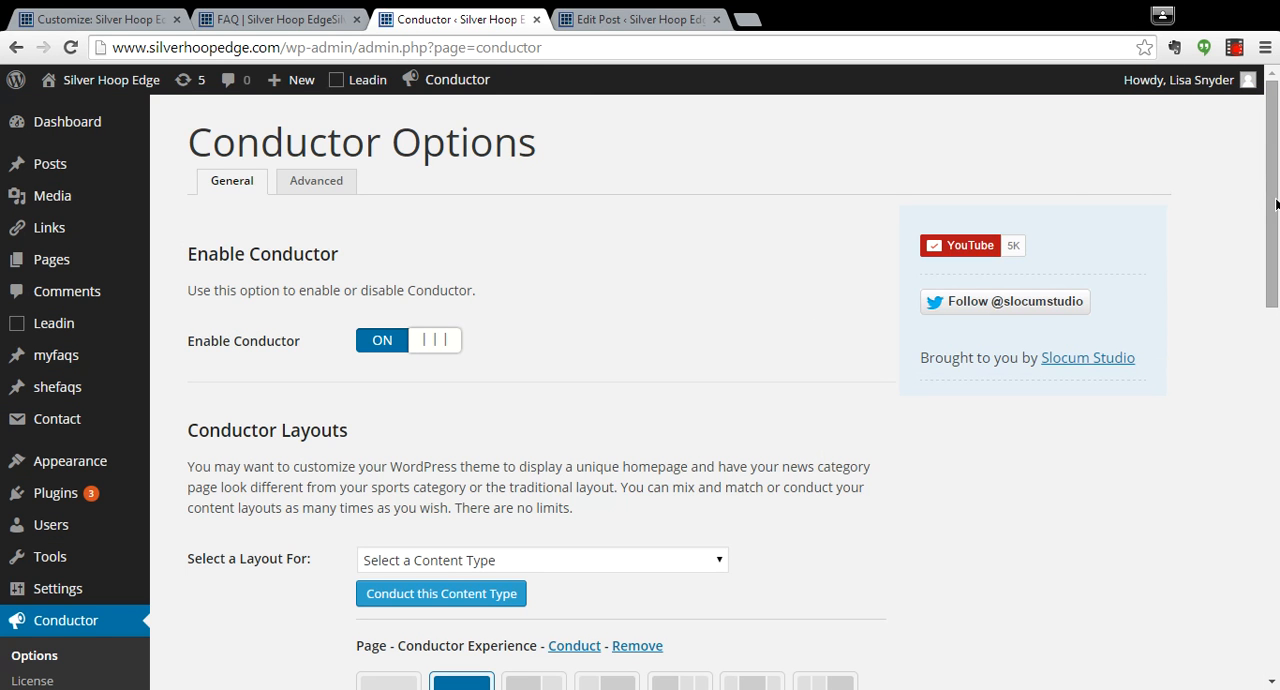
{"action": "left_click_drag", "start_coordinate": [1276, 204], "coordinate": [1262, 328]}
{"action": "left_click", "coordinate": [717, 228]}
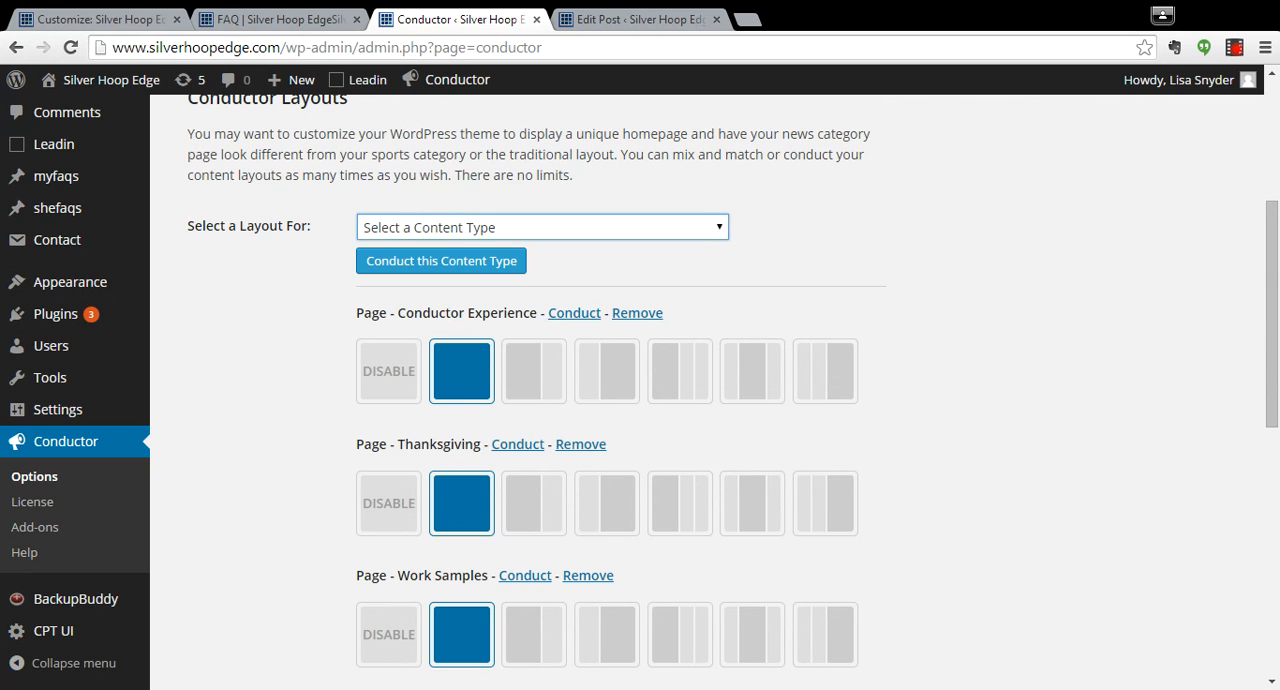
{"action": "left_click", "coordinate": [489, 500]}
{"action": "left_click", "coordinate": [432, 262]}
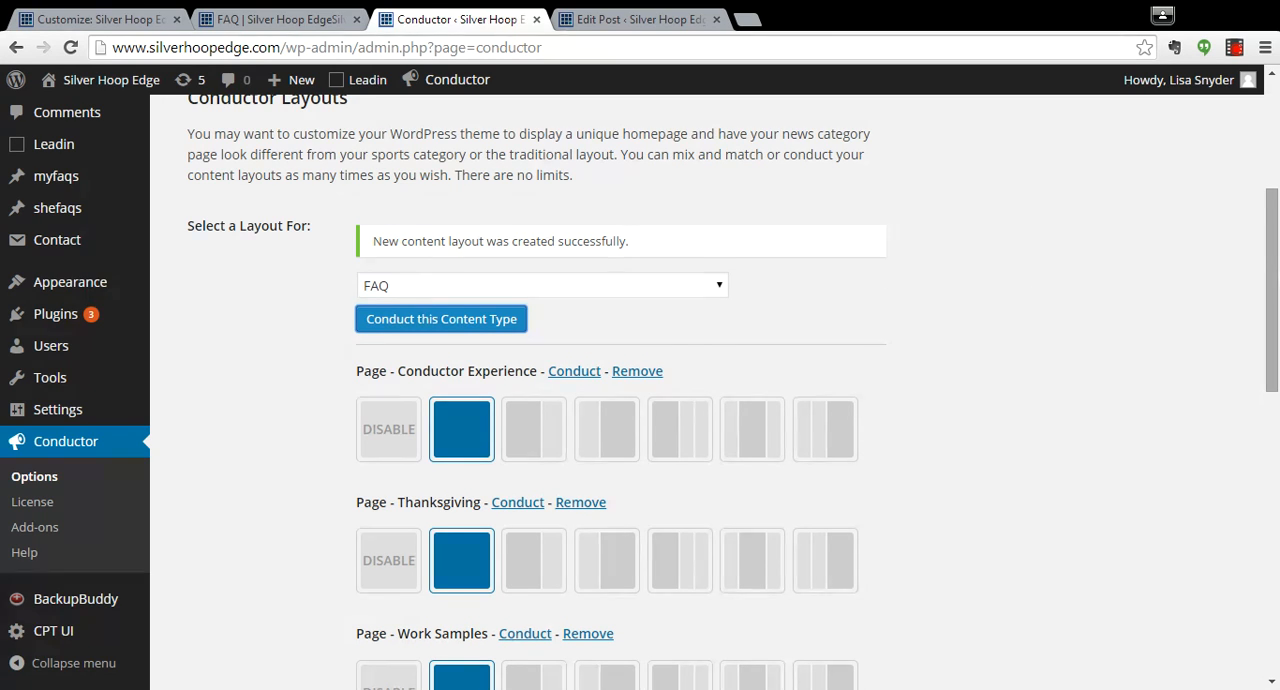
Assign the full-width single-column layout to the FAQ page, save the Conductor options, and reload the FAQ page.
{"action": "left_click_drag", "start_coordinate": [1272, 300], "coordinate": [1216, 515]}
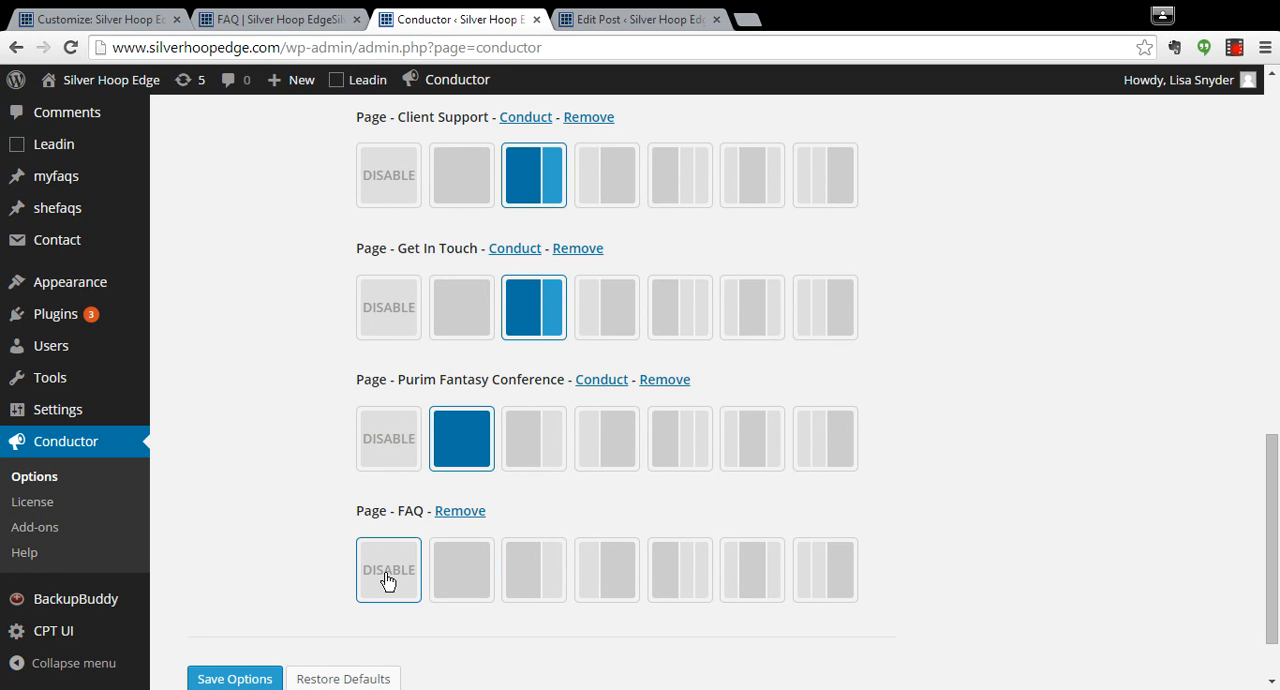
{"action": "left_click", "coordinate": [443, 578]}
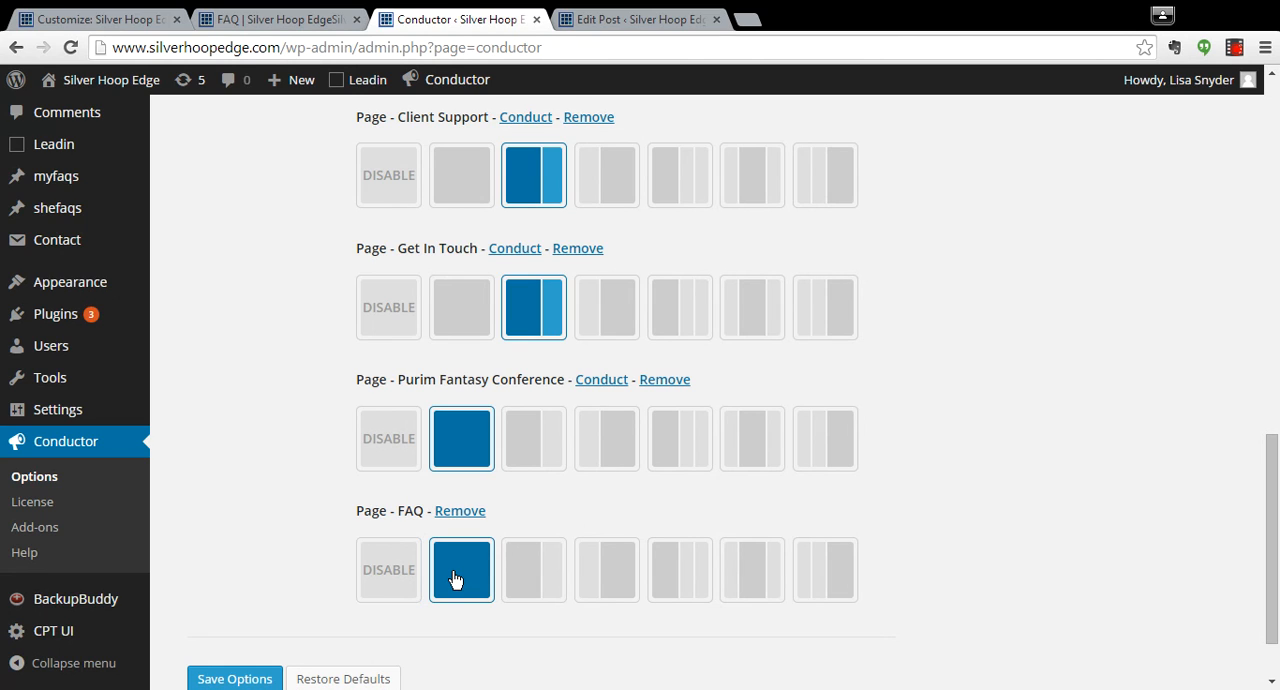
{"action": "left_click", "coordinate": [226, 680]}
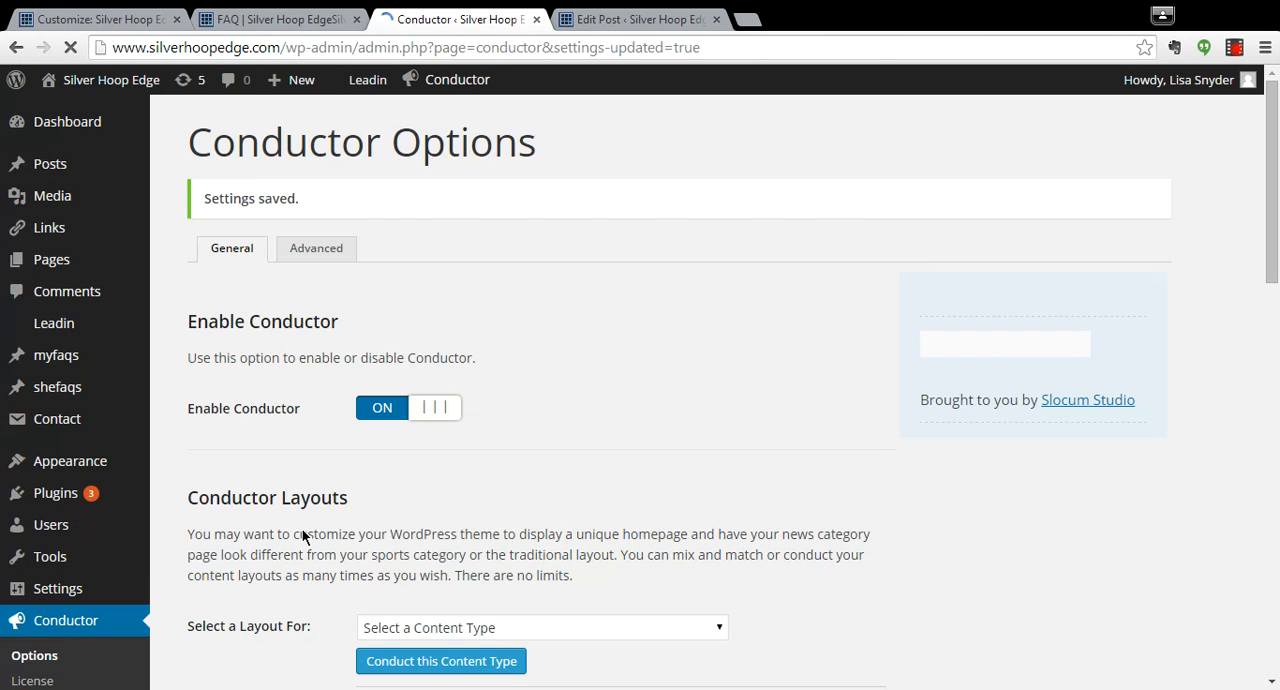
{"action": "left_click", "coordinate": [299, 14]}
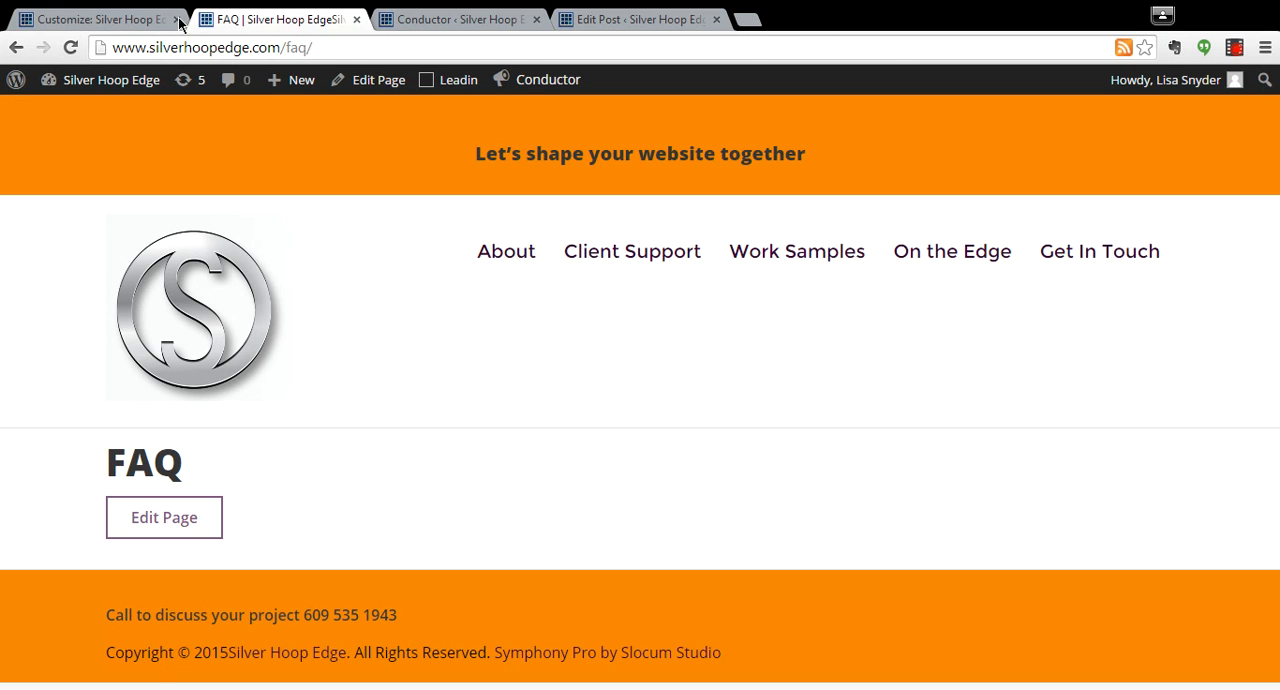
{"action": "left_click", "coordinate": [72, 47]}
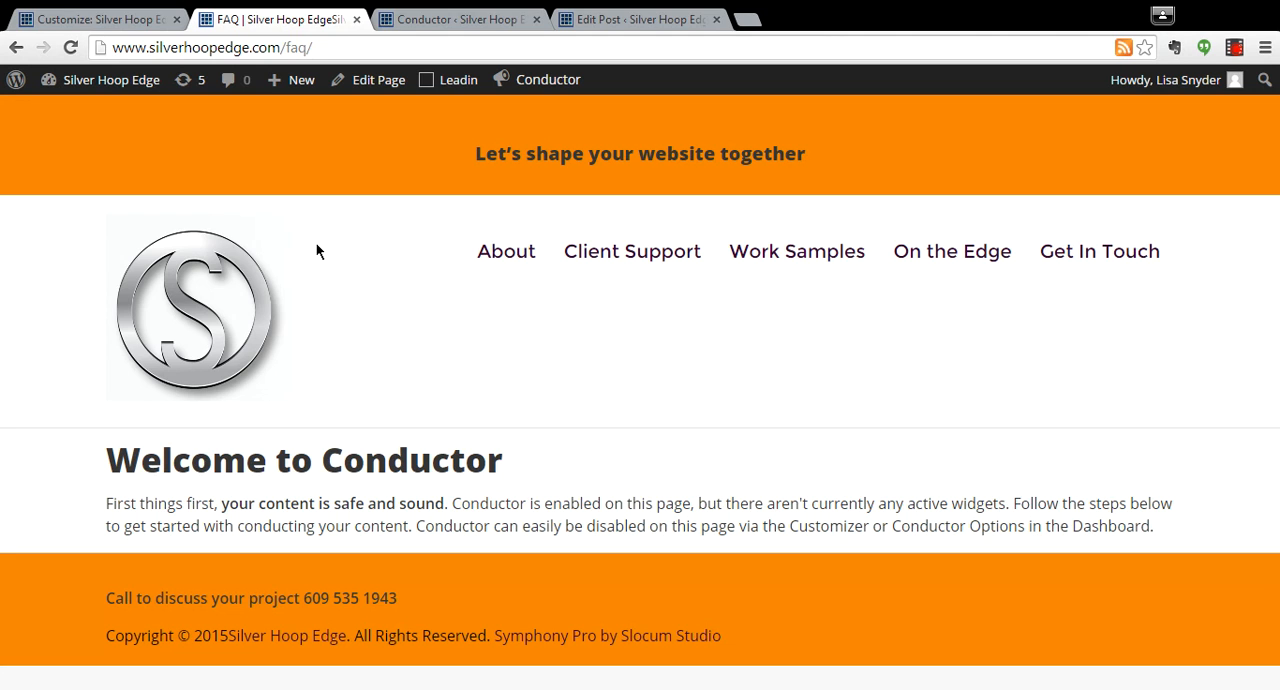
Conduct the FAQ content type through the Conductor layouts in the site Customizer.
{"action": "left_click", "coordinate": [105, 18]}
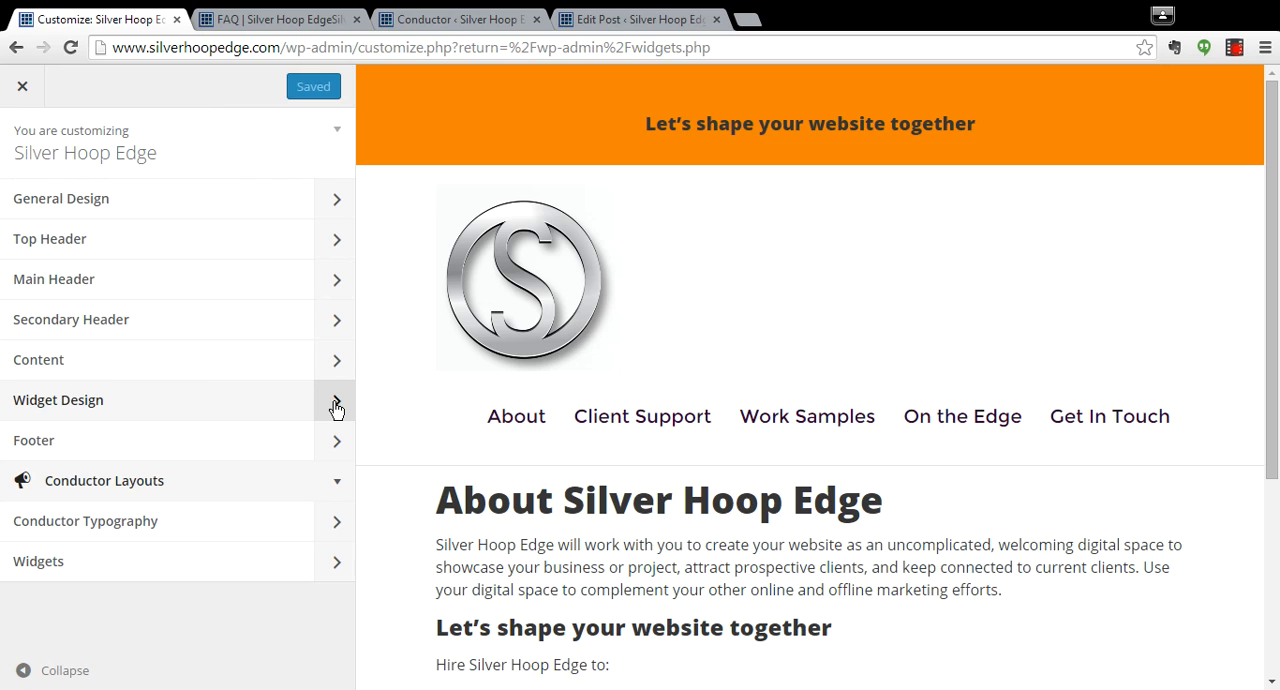
{"action": "left_click", "coordinate": [326, 484]}
{"action": "left_click_drag", "start_coordinate": [351, 434], "coordinate": [351, 551]}
{"action": "left_click", "coordinate": [312, 483]}
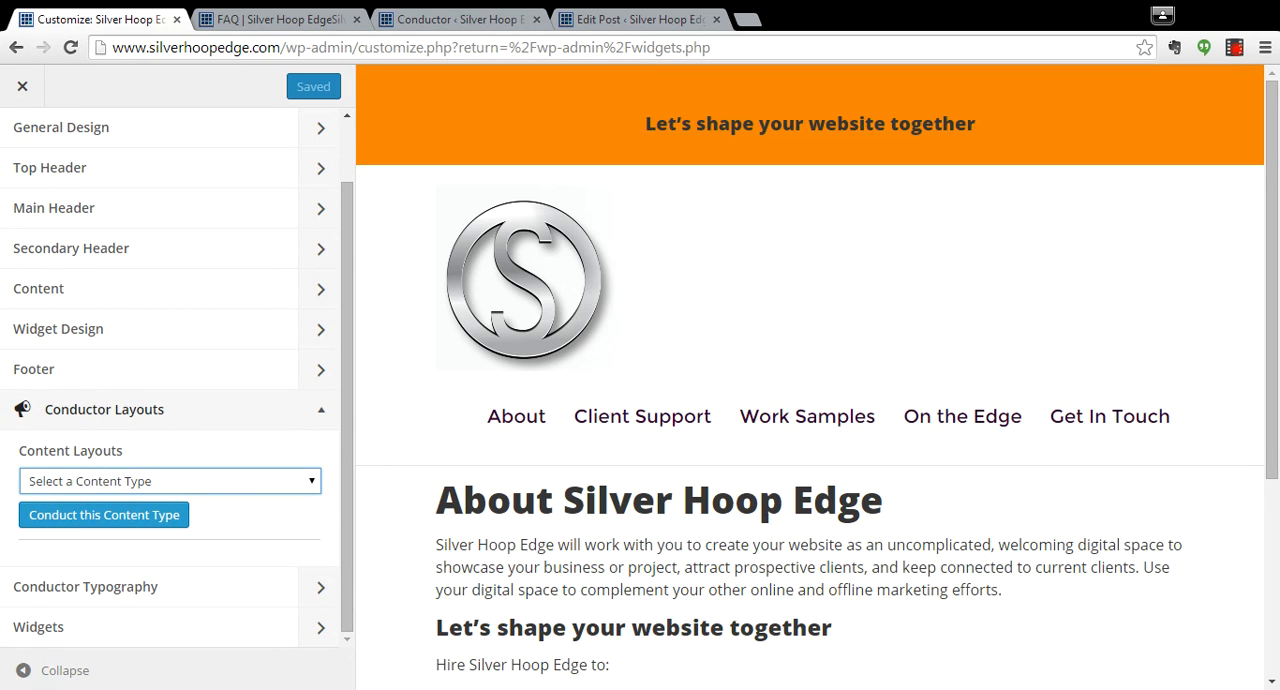
{"action": "left_click", "coordinate": [200, 383]}
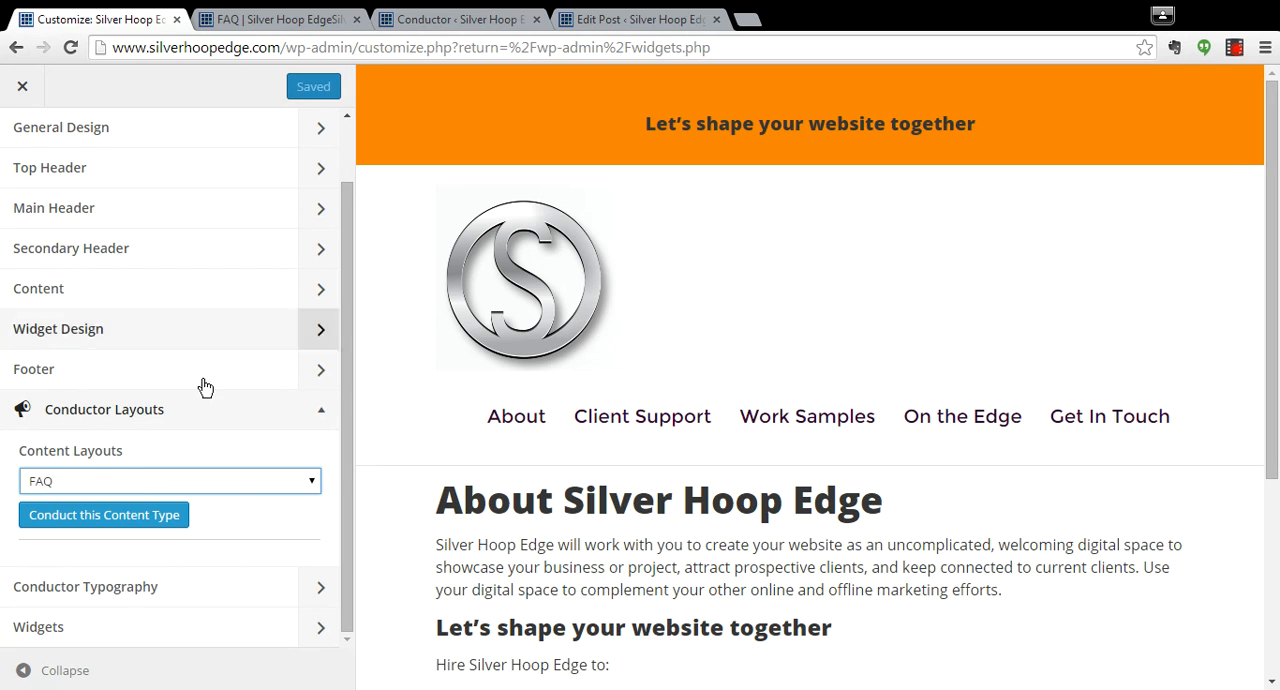
{"action": "left_click", "coordinate": [170, 515]}
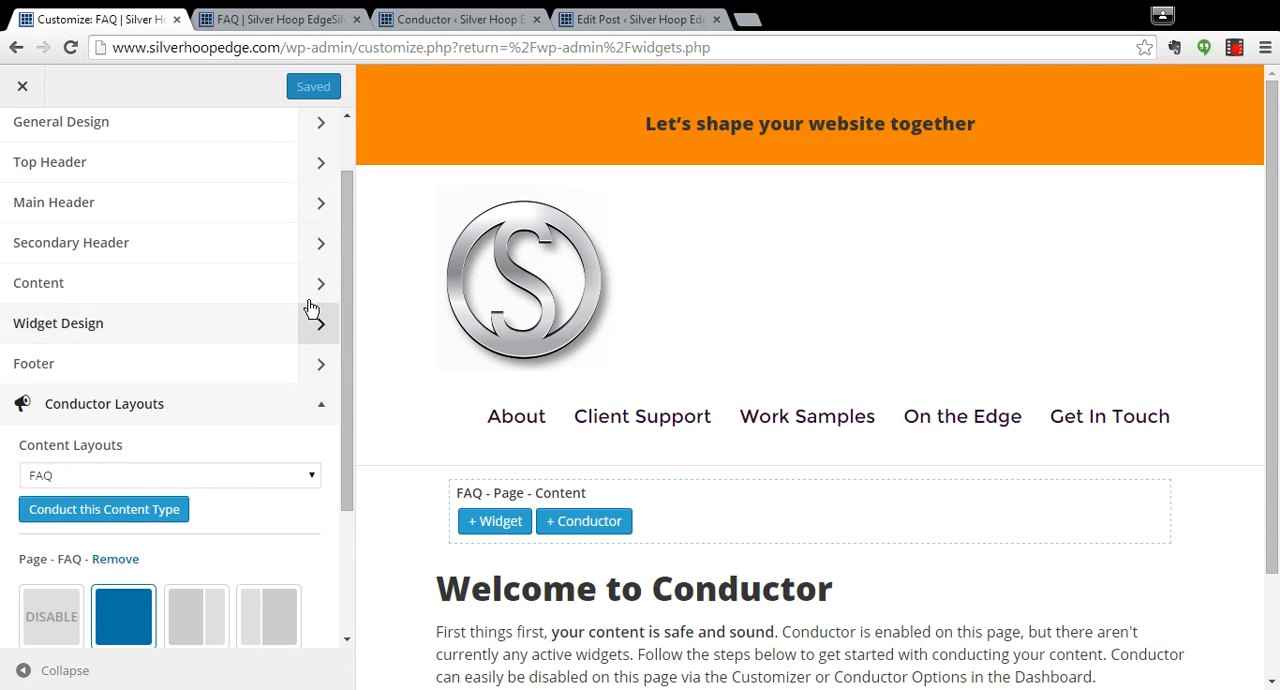
Add a Conductor Widget to the FAQ - Page - Content widget area.
{"action": "left_click_drag", "start_coordinate": [351, 227], "coordinate": [346, 181]}
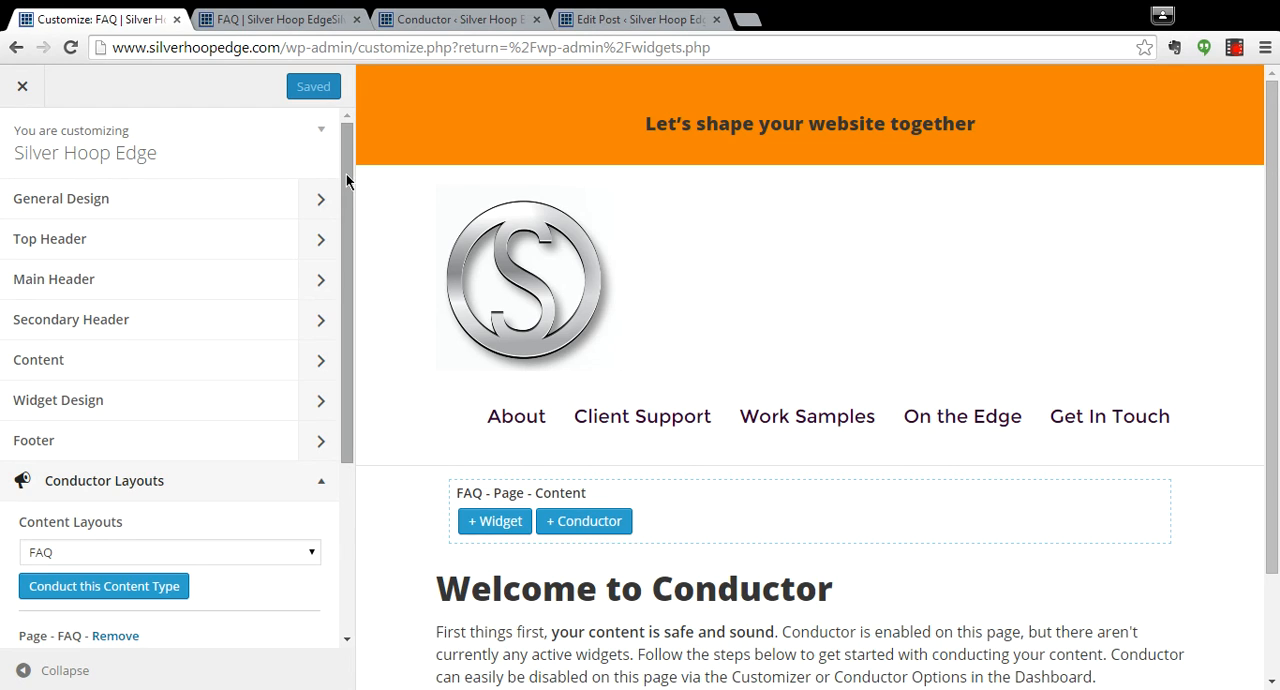
{"action": "left_click_drag", "start_coordinate": [345, 227], "coordinate": [351, 335]}
{"action": "scroll", "coordinate": [316, 306], "scroll_direction": "down", "scroll_amount": 1}
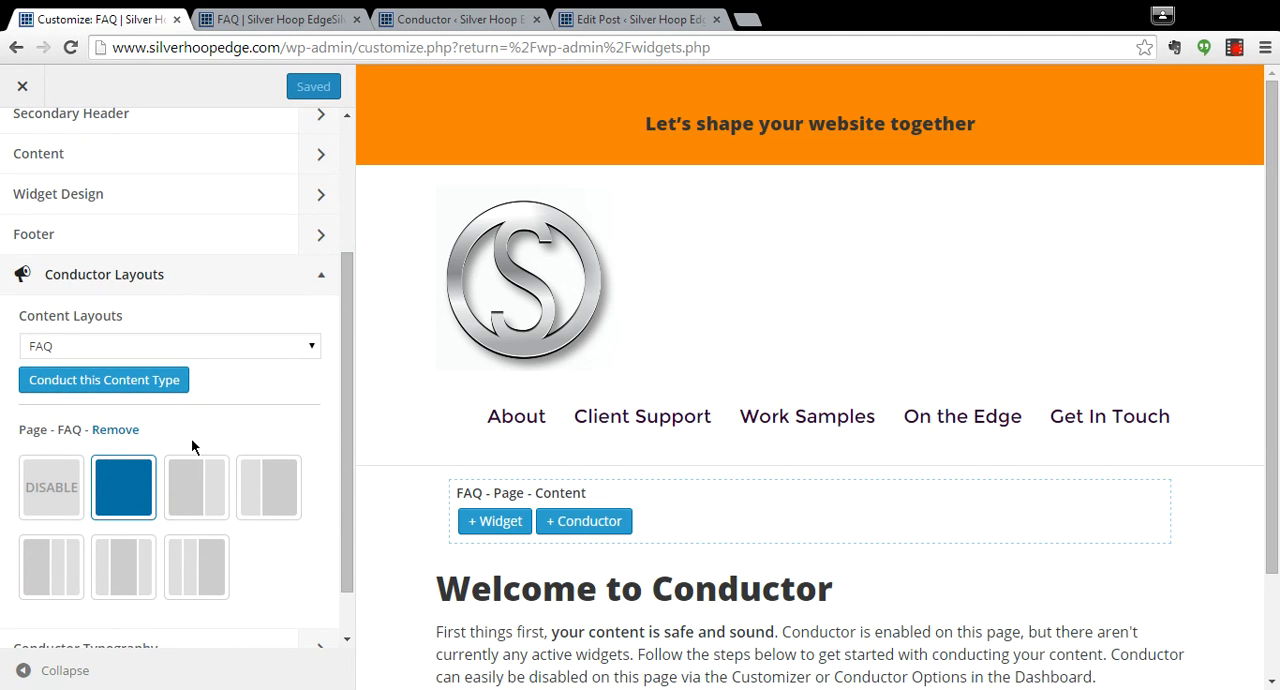
{"action": "left_click", "coordinate": [322, 280]}
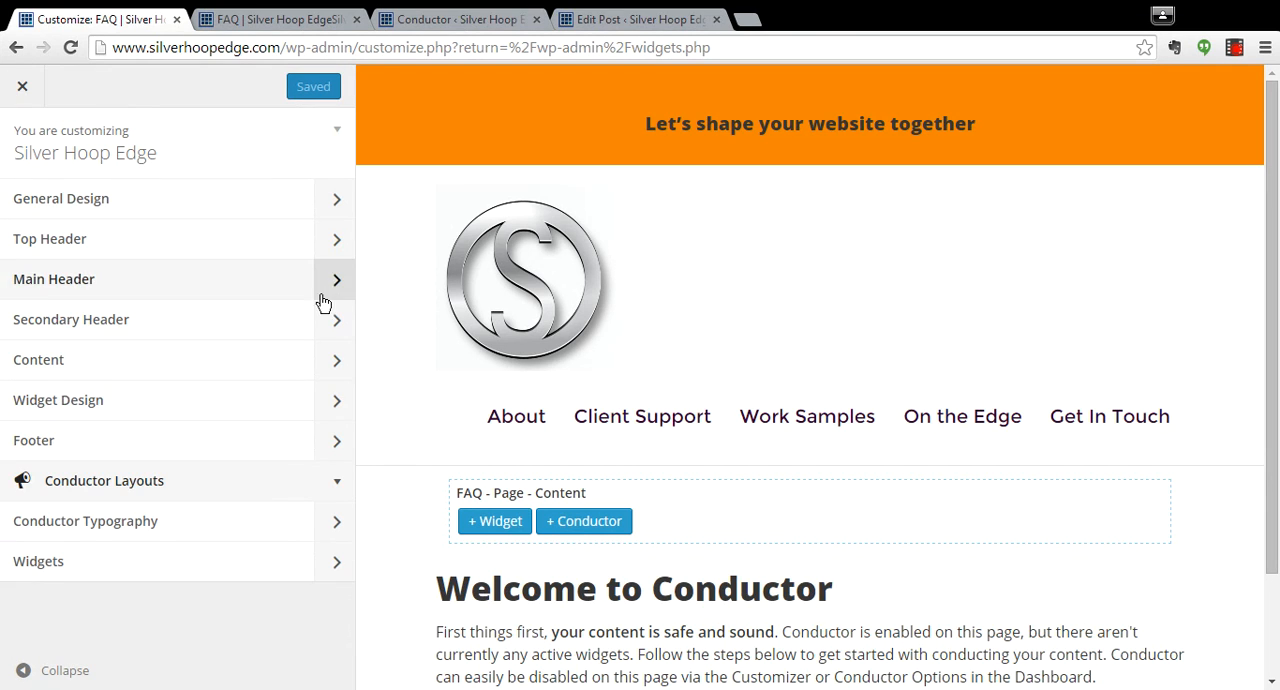
{"action": "left_click", "coordinate": [329, 562]}
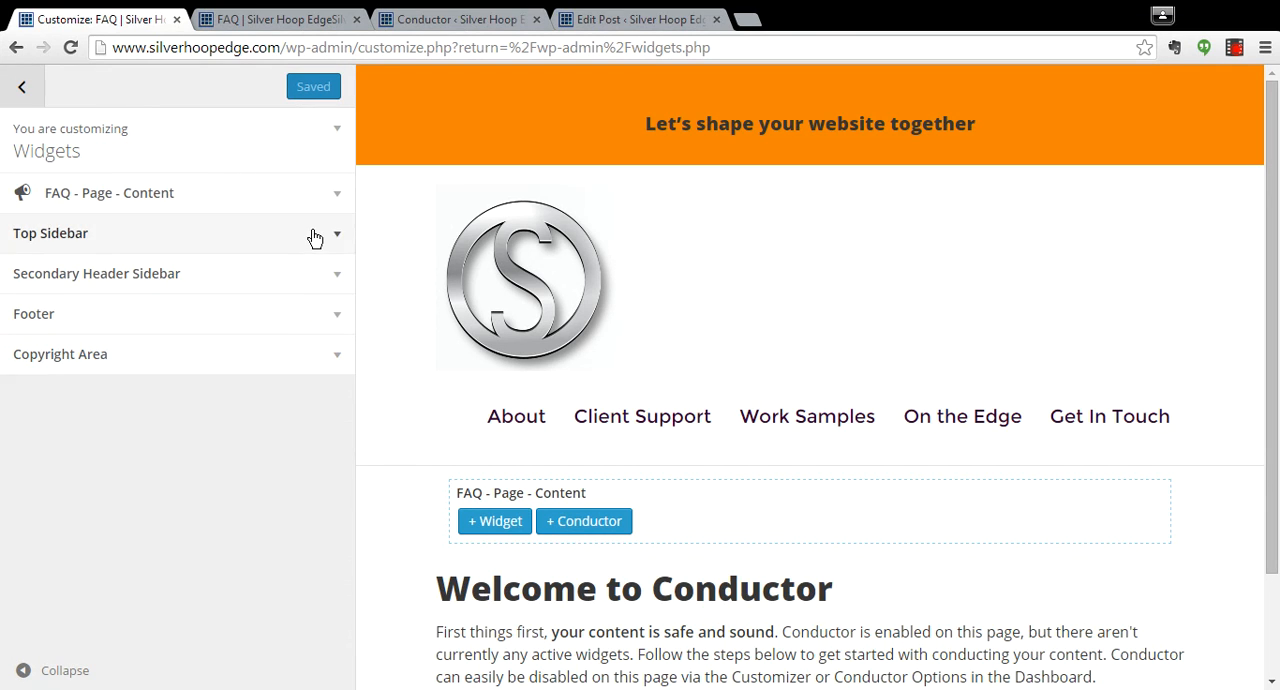
{"action": "left_click", "coordinate": [330, 200]}
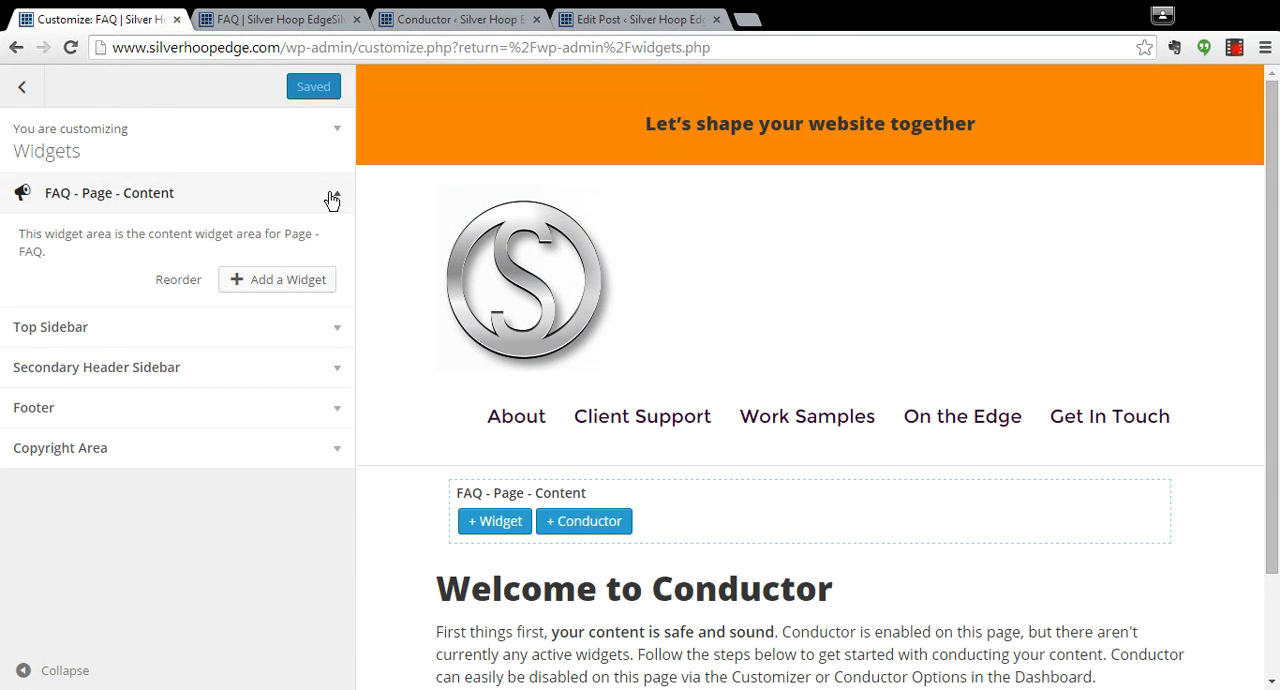
{"action": "left_click", "coordinate": [276, 289]}
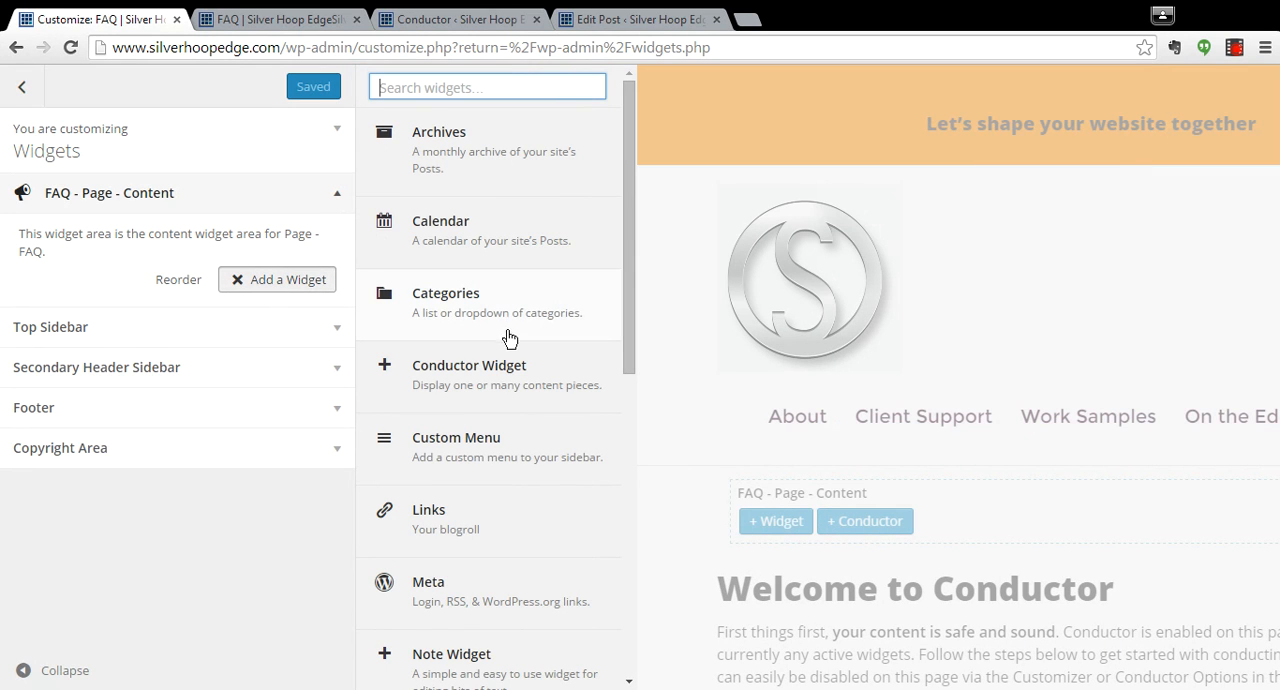
{"action": "left_click", "coordinate": [491, 366]}
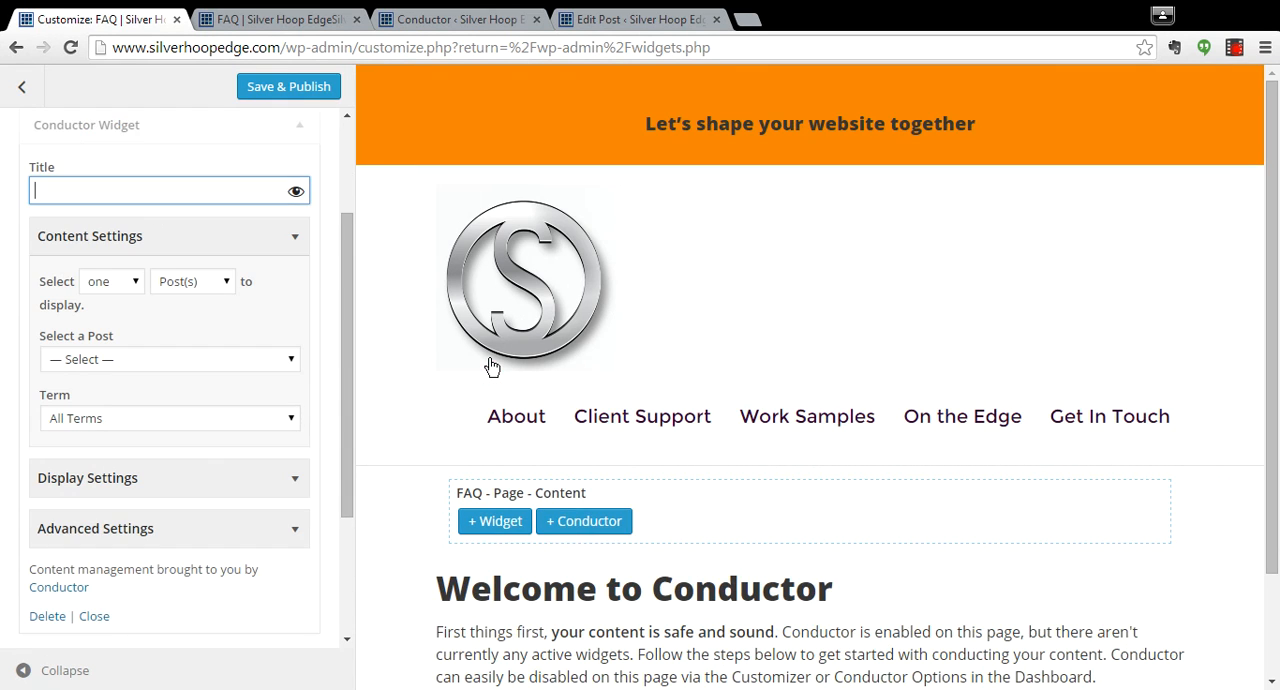
Title the Conductor widget "faq-small" and set it to display many shefaq(s).
{"action": "type", "text": "fa"}
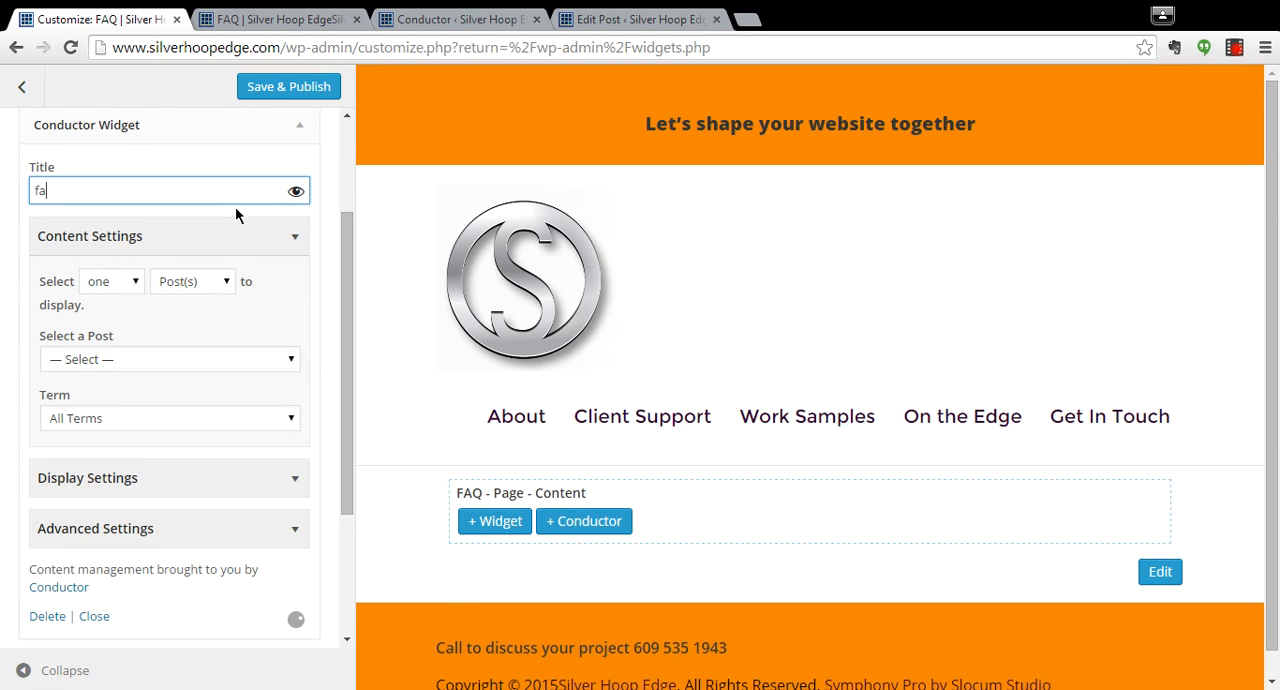
{"action": "type", "text": "q-small"}
{"action": "left_click", "coordinate": [143, 286]}
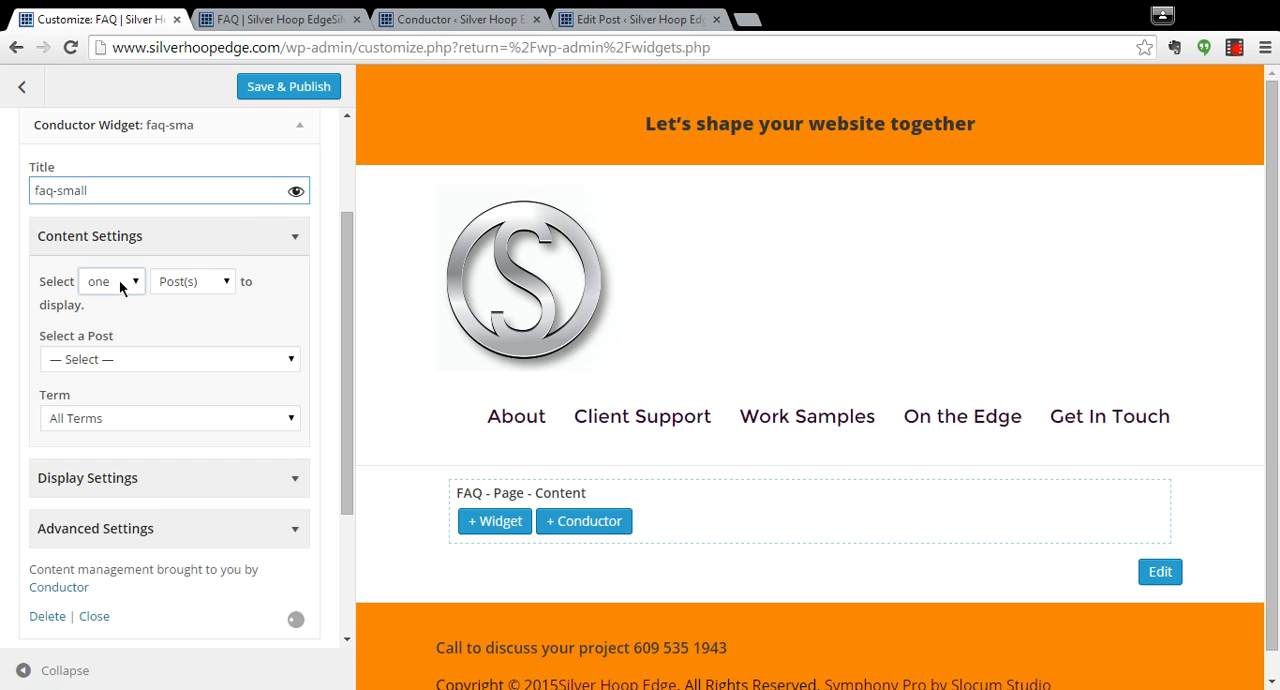
{"action": "left_click", "coordinate": [105, 318]}
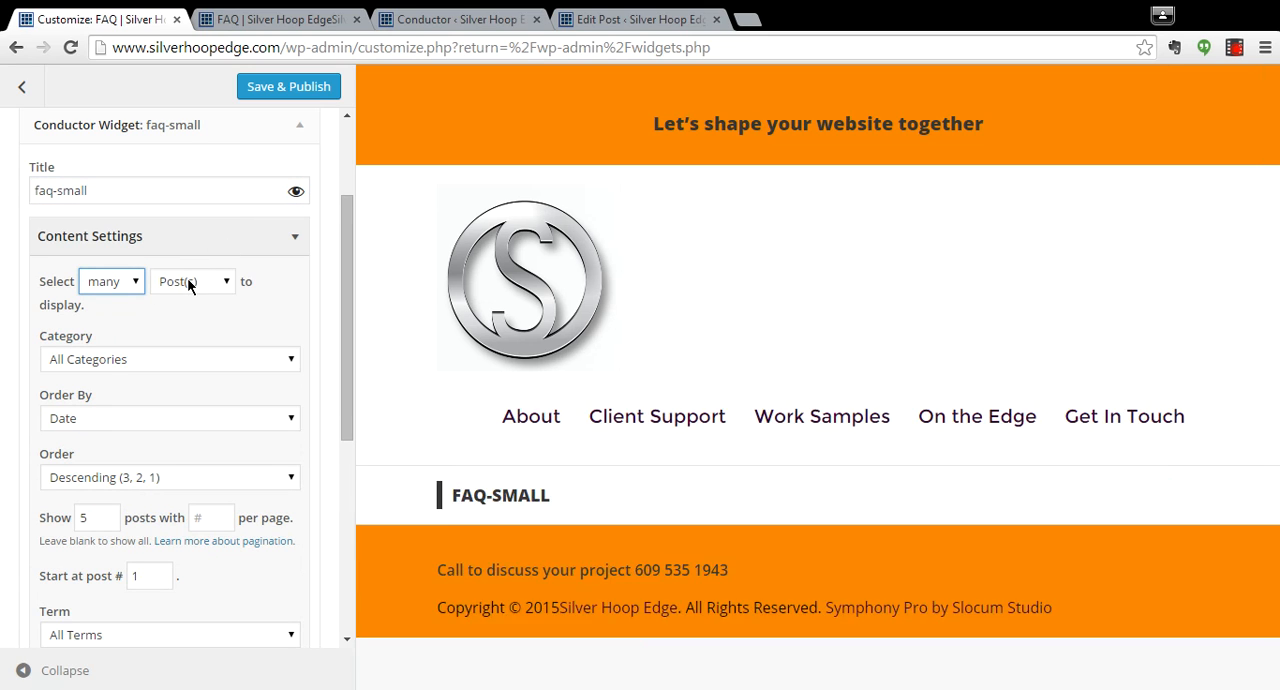
{"action": "left_click", "coordinate": [189, 281]}
{"action": "left_click", "coordinate": [163, 361]}
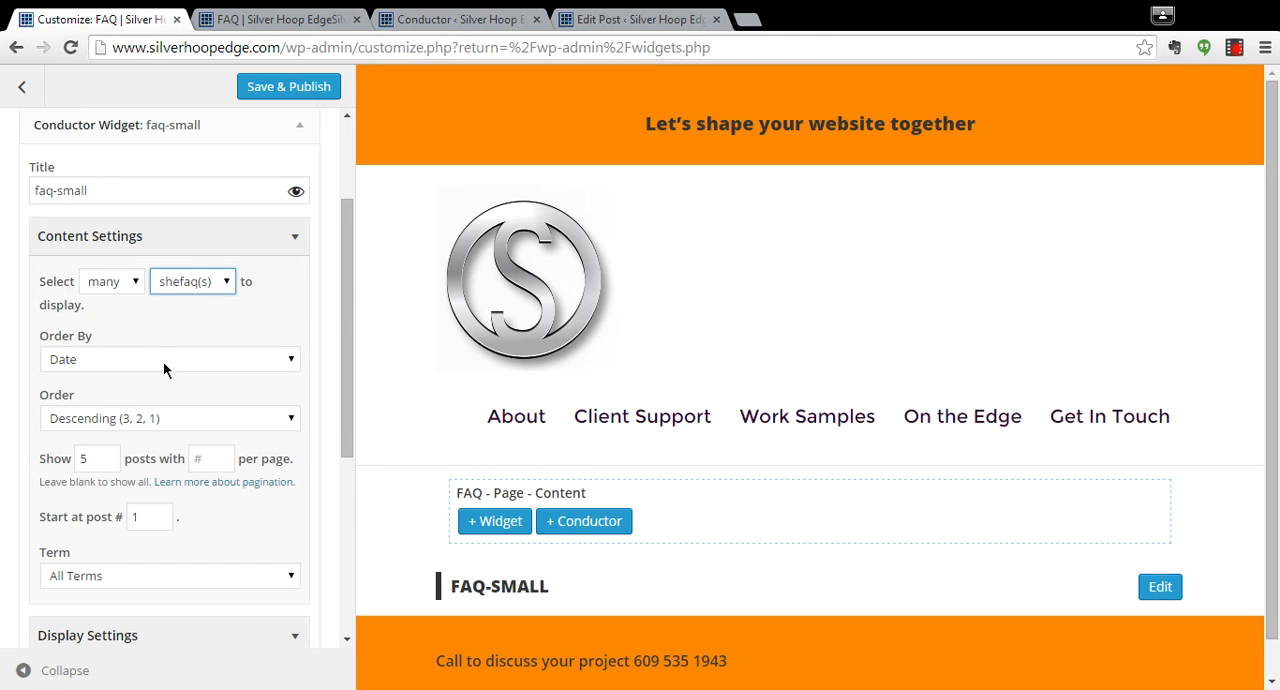
Clear the number of posts to show so all are displayed, and set the widget size to Small.
{"action": "left_click_drag", "start_coordinate": [344, 327], "coordinate": [353, 455]}
{"action": "left_click", "coordinate": [93, 200]}
{"action": "key", "text": "BackSpace"}
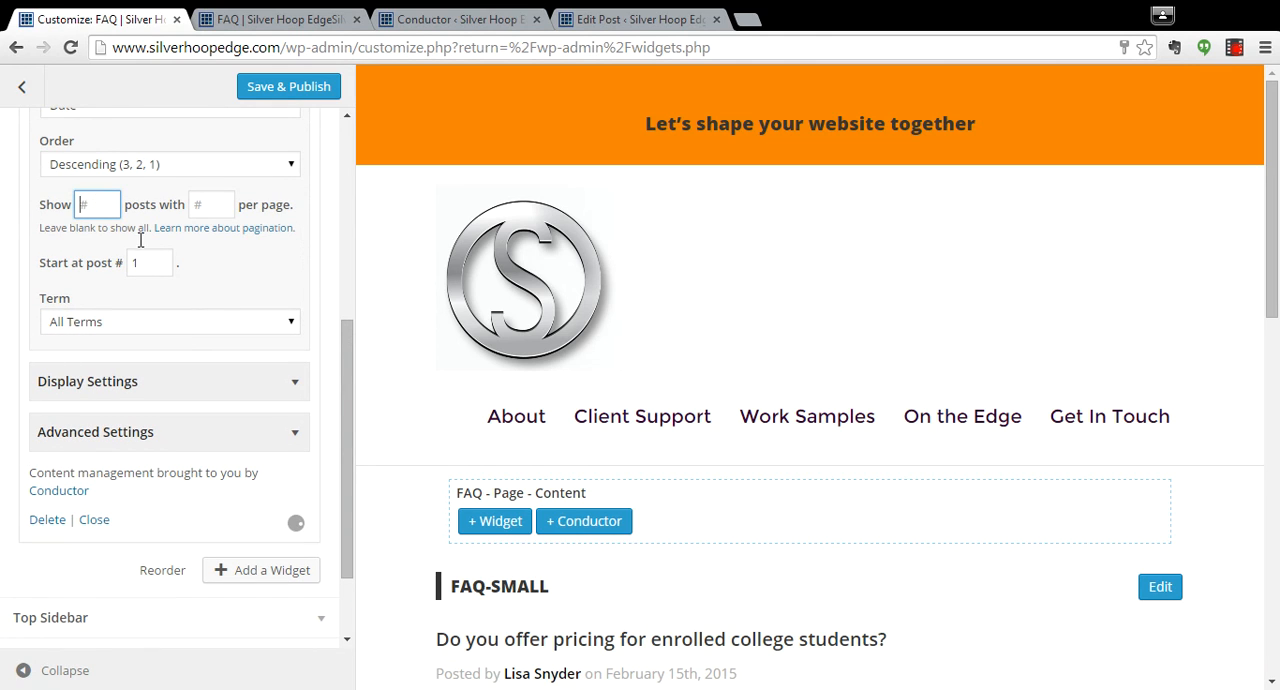
{"action": "left_click", "coordinate": [206, 381]}
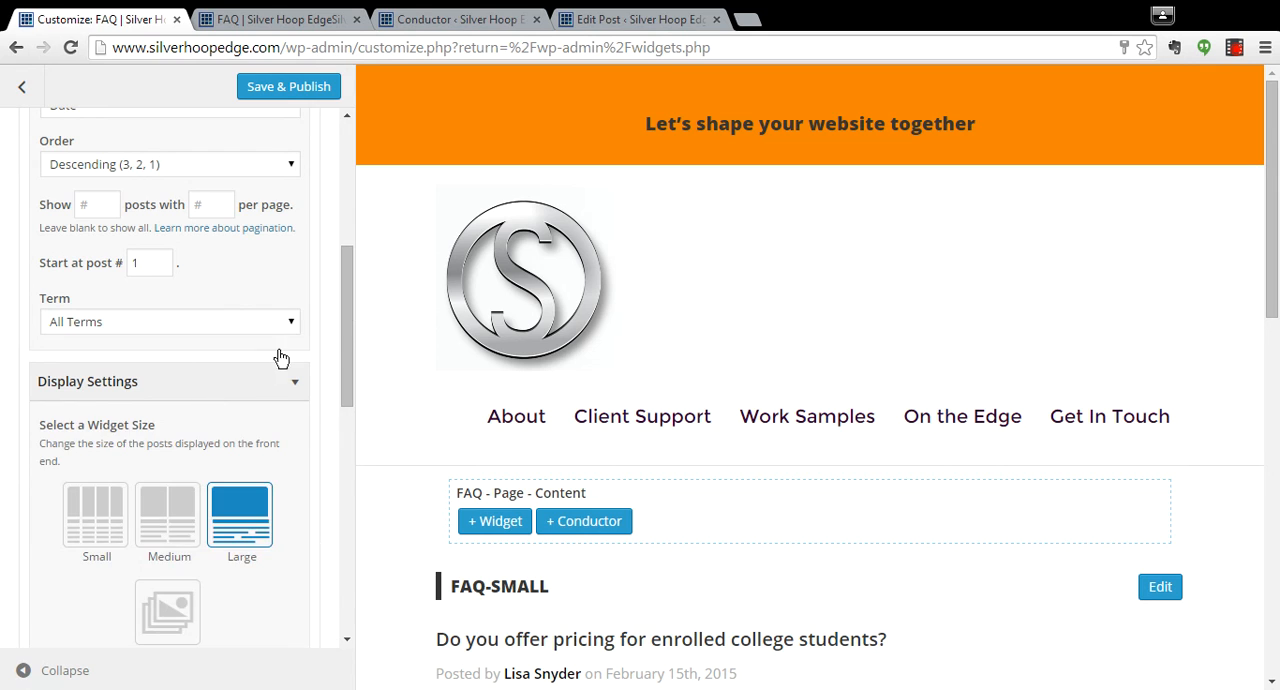
{"action": "left_click_drag", "start_coordinate": [347, 347], "coordinate": [340, 390]}
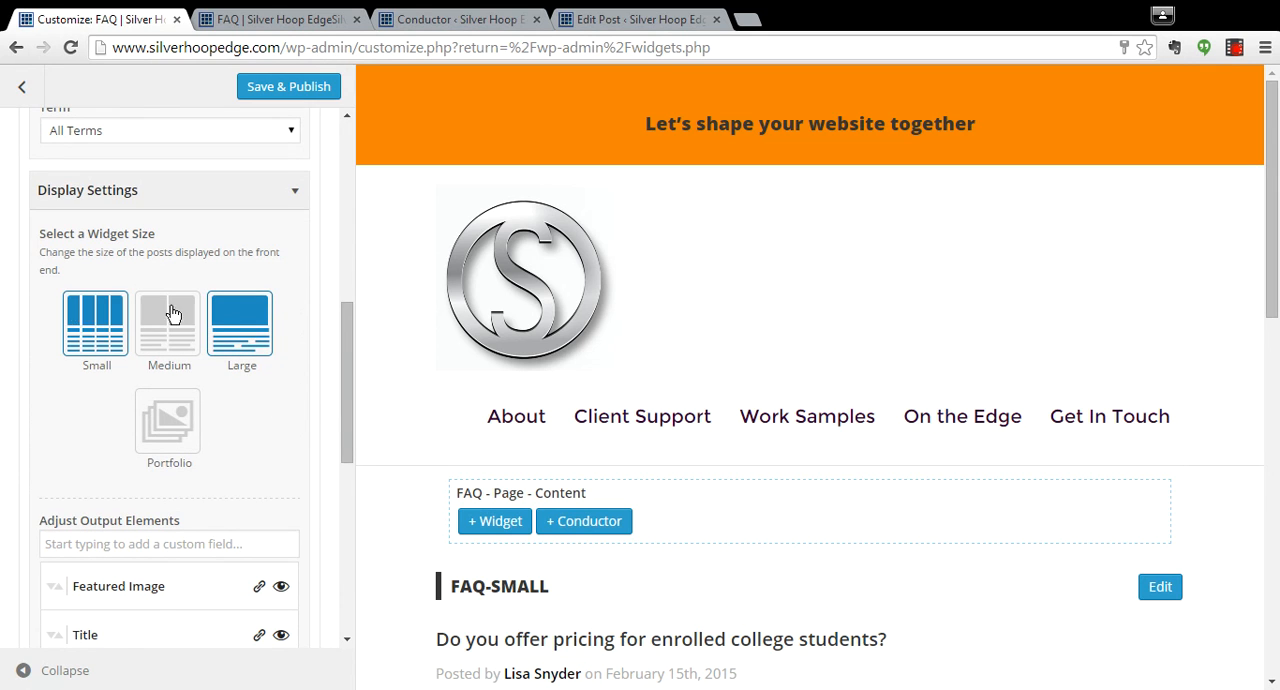
{"action": "left_click", "coordinate": [92, 325]}
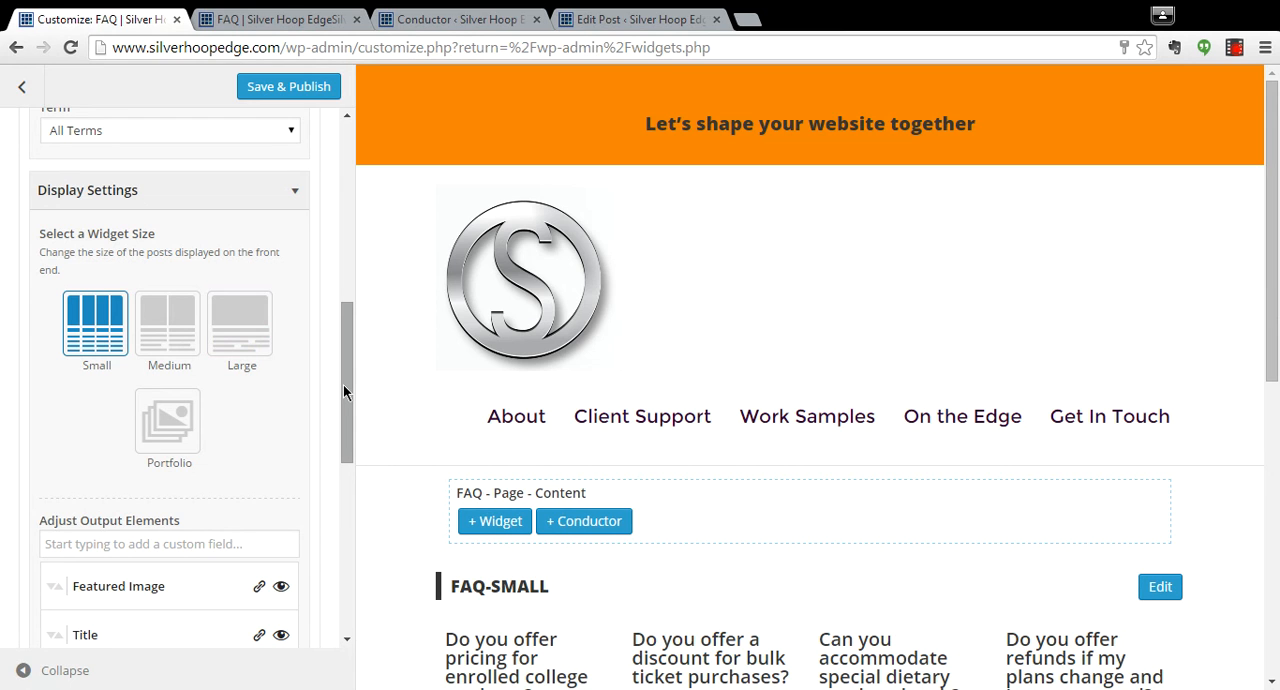
Hide the widget's Featured Image, Author Byline and Content output elements, and turn off the link on the Title.
{"action": "left_click_drag", "start_coordinate": [343, 384], "coordinate": [348, 478]}
{"action": "left_click", "coordinate": [278, 330]}
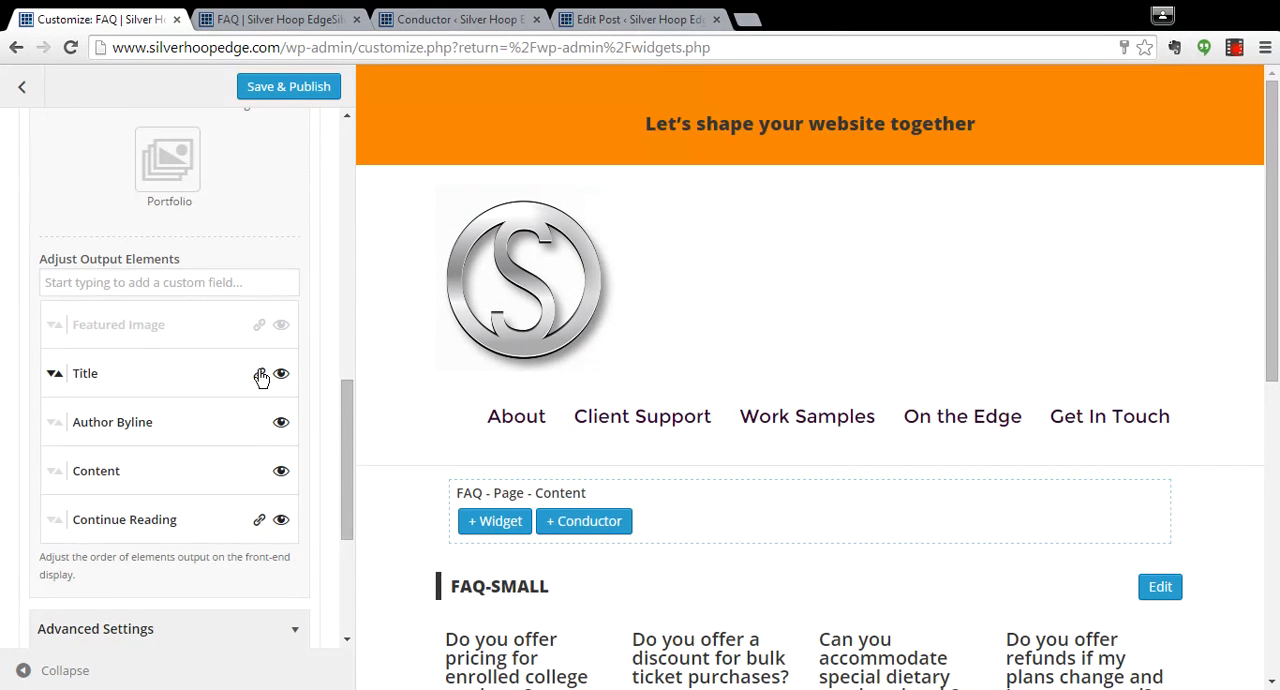
{"action": "left_click", "coordinate": [280, 422]}
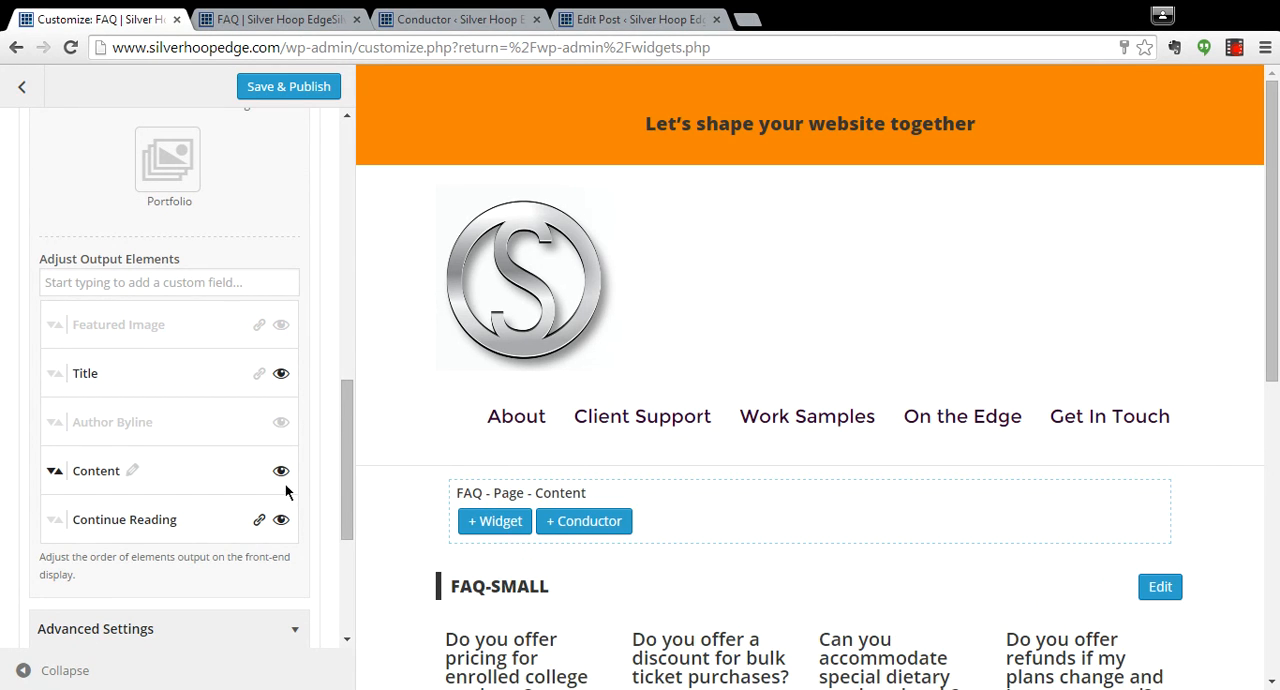
{"action": "left_click", "coordinate": [279, 472]}
{"action": "left_click_drag", "start_coordinate": [337, 468], "coordinate": [346, 500]}
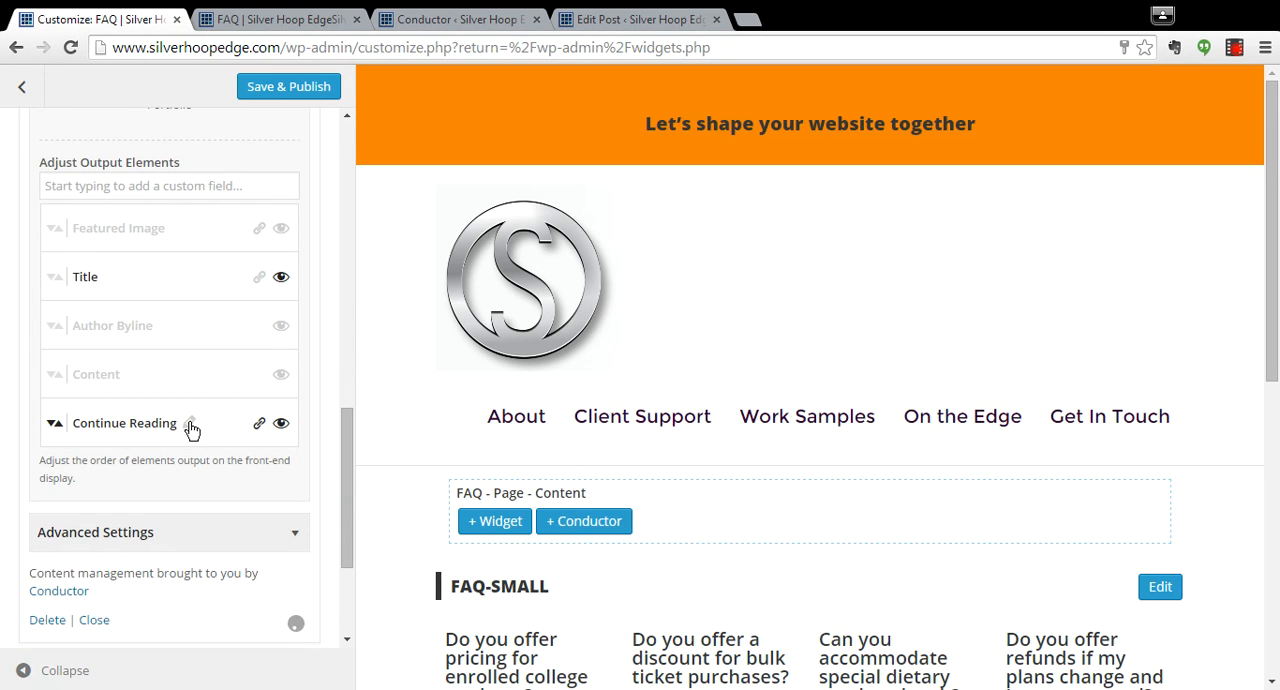
Relabel the Continue Reading output element of the faq-small widget as "Read Full Answer".
{"action": "left_click", "coordinate": [191, 424]}
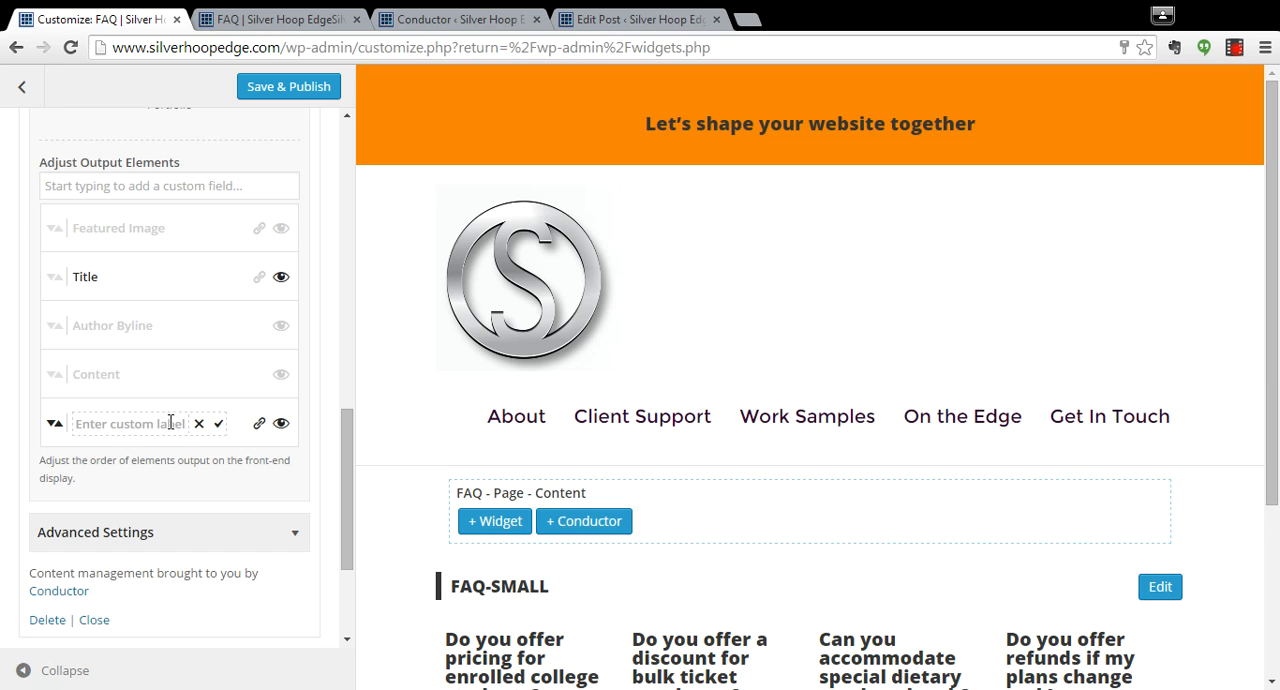
{"action": "type", "text": "Read Full "}
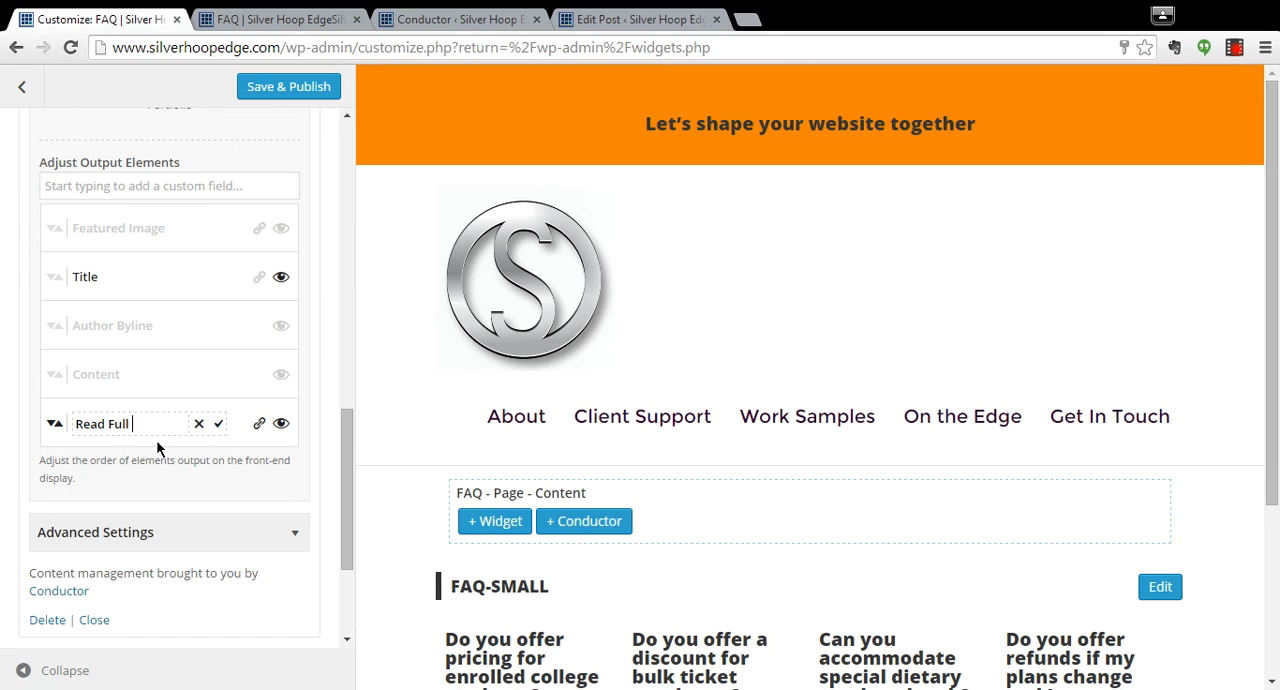
{"action": "type", "text": "Answer"}
{"action": "left_click", "coordinate": [218, 431]}
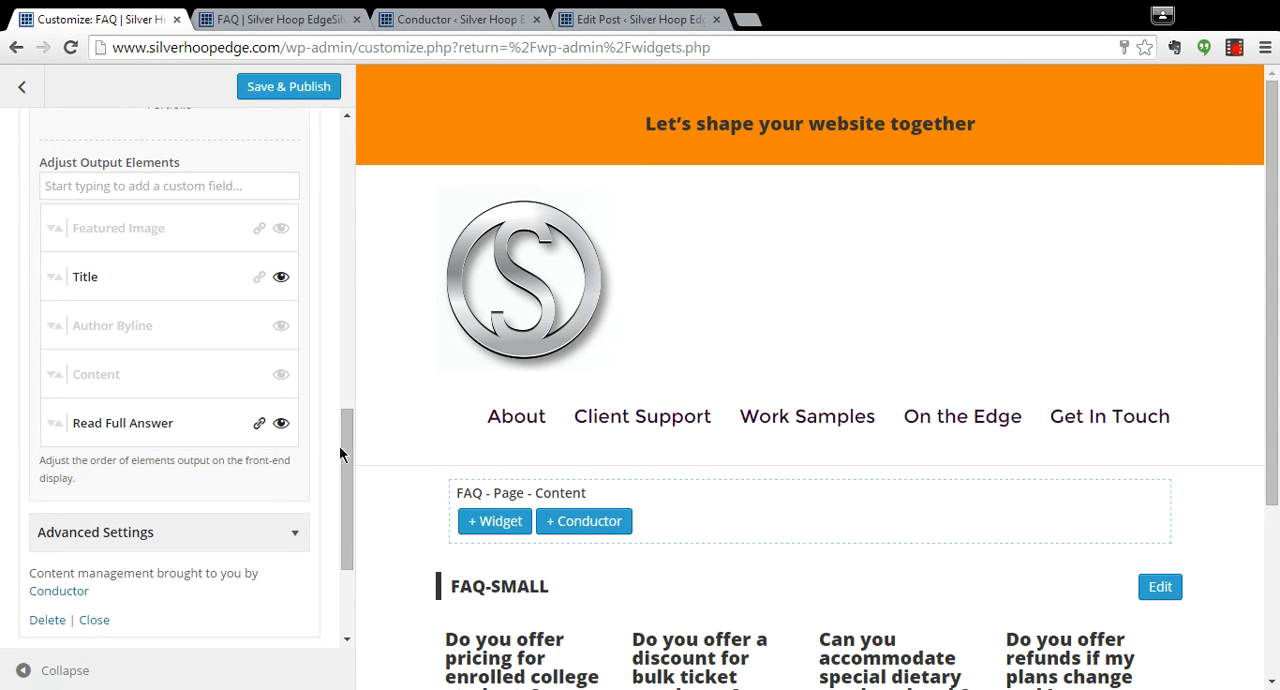
Assign the CSS class "faq-title-small" to the faq-small widget and check its styling in the preview.
{"action": "left_click_drag", "start_coordinate": [347, 470], "coordinate": [348, 495]}
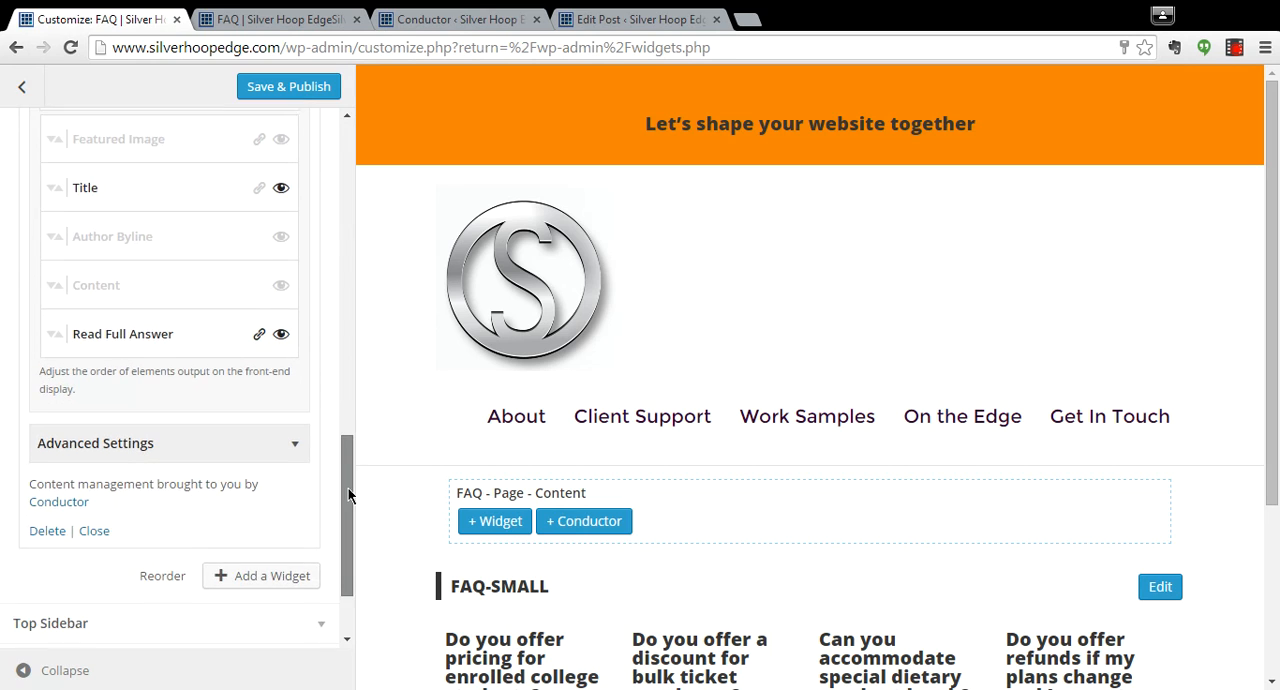
{"action": "left_click", "coordinate": [295, 430]}
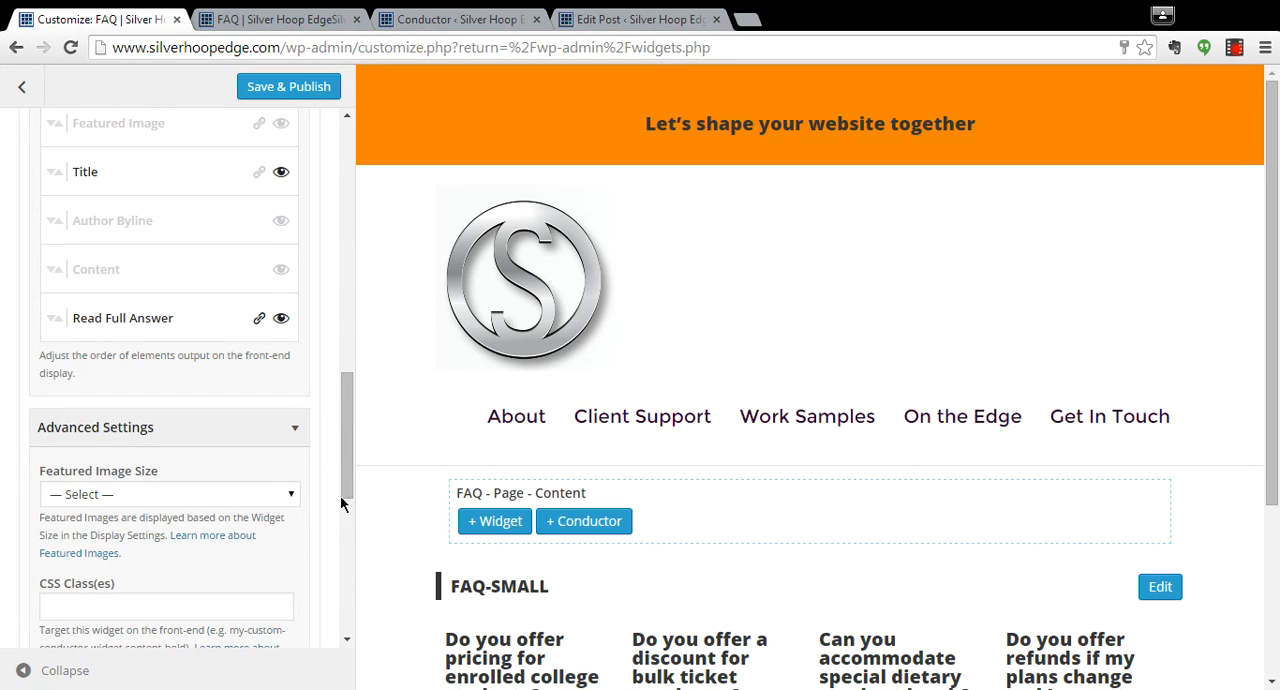
{"action": "left_click", "coordinate": [184, 604]}
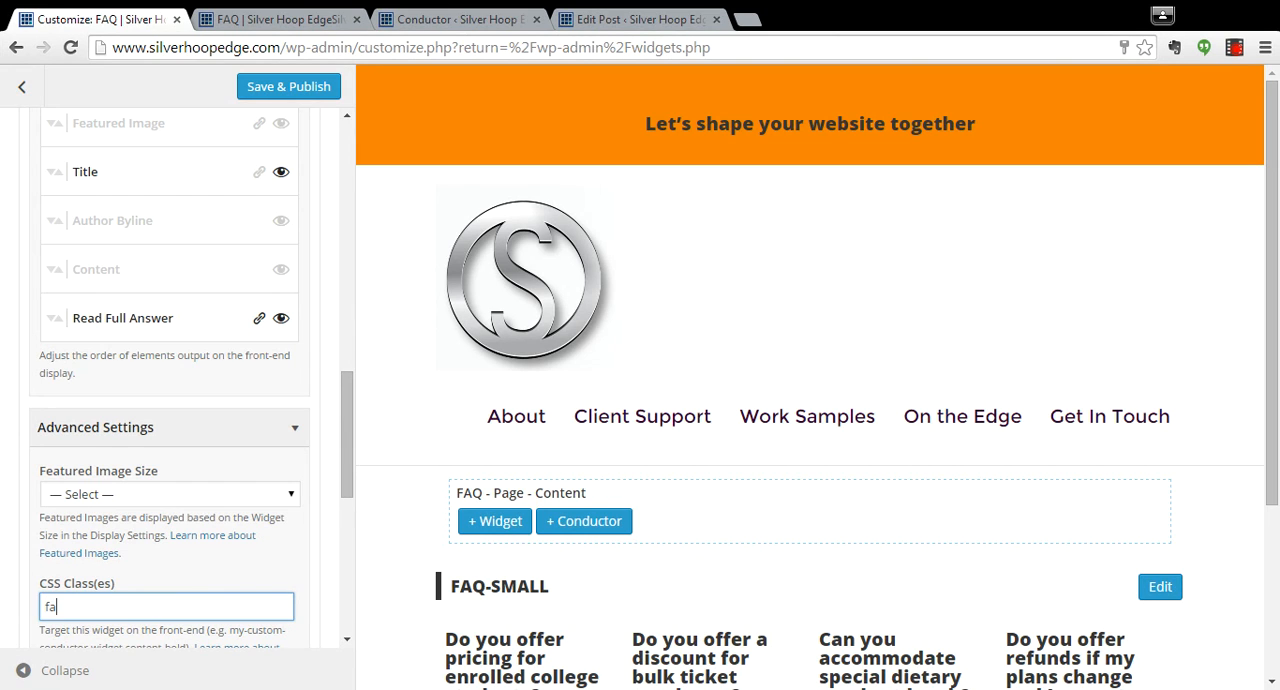
{"action": "type", "text": "faq-title-small"}
{"action": "left_click_drag", "start_coordinate": [351, 441], "coordinate": [346, 496]}
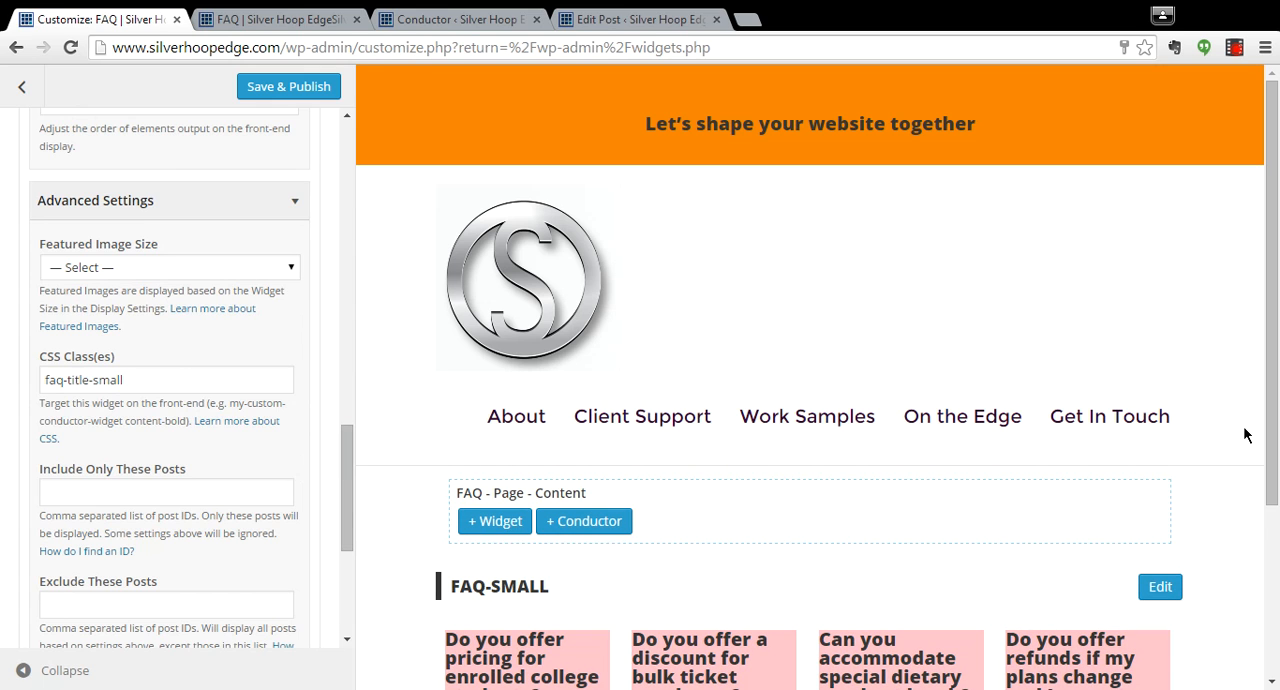
{"action": "left_click_drag", "start_coordinate": [1270, 410], "coordinate": [1276, 590]}
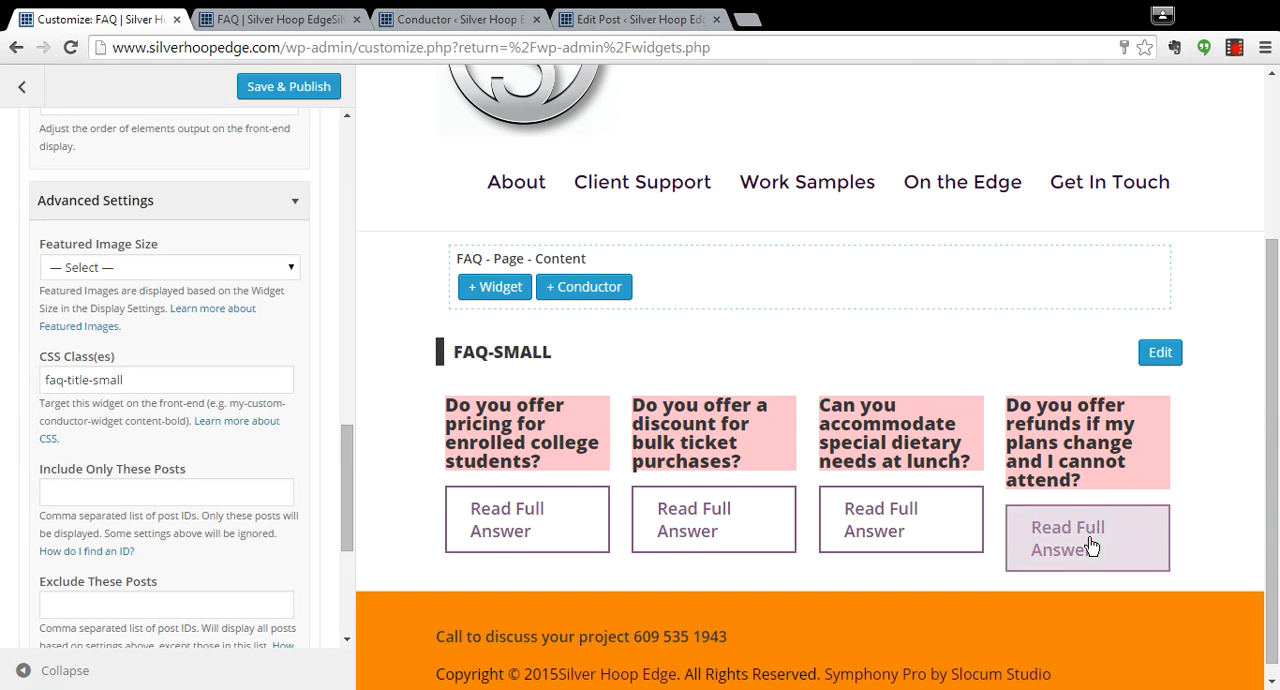
Collapse the faq-small widget's settings and add a second Conductor Widget to the FAQ - Page - Content area.
{"action": "left_click_drag", "start_coordinate": [346, 446], "coordinate": [352, 150]}
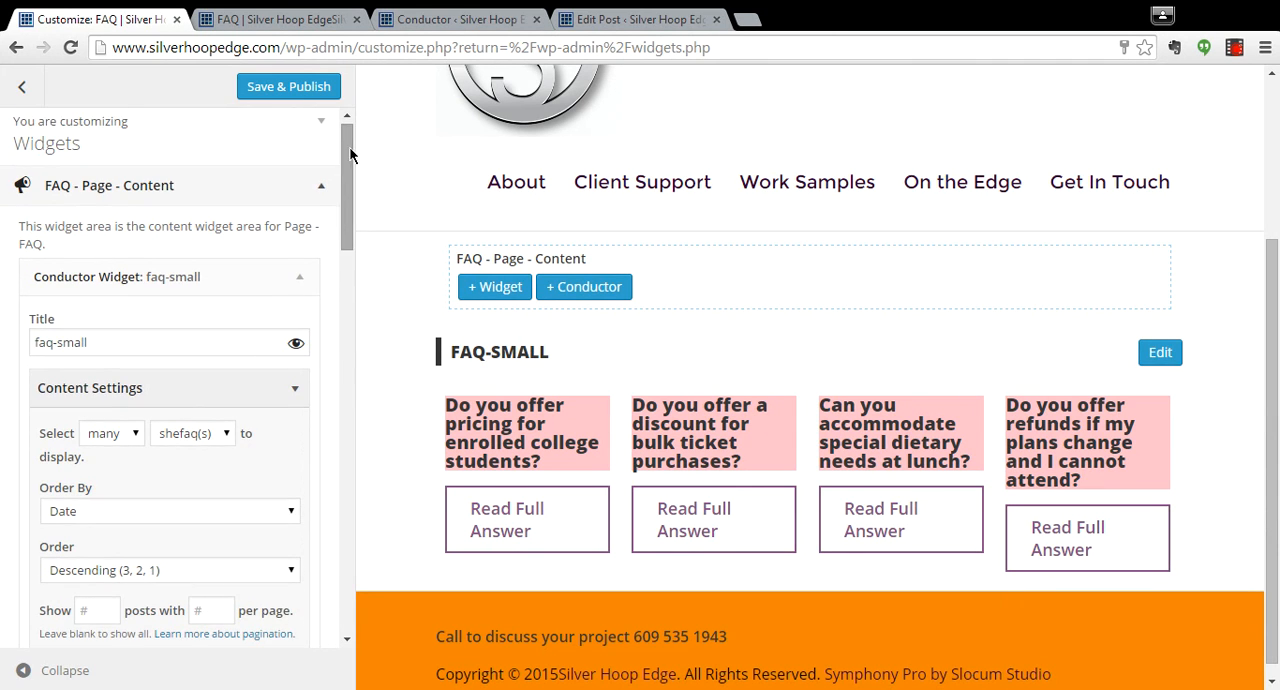
{"action": "left_click", "coordinate": [297, 285]}
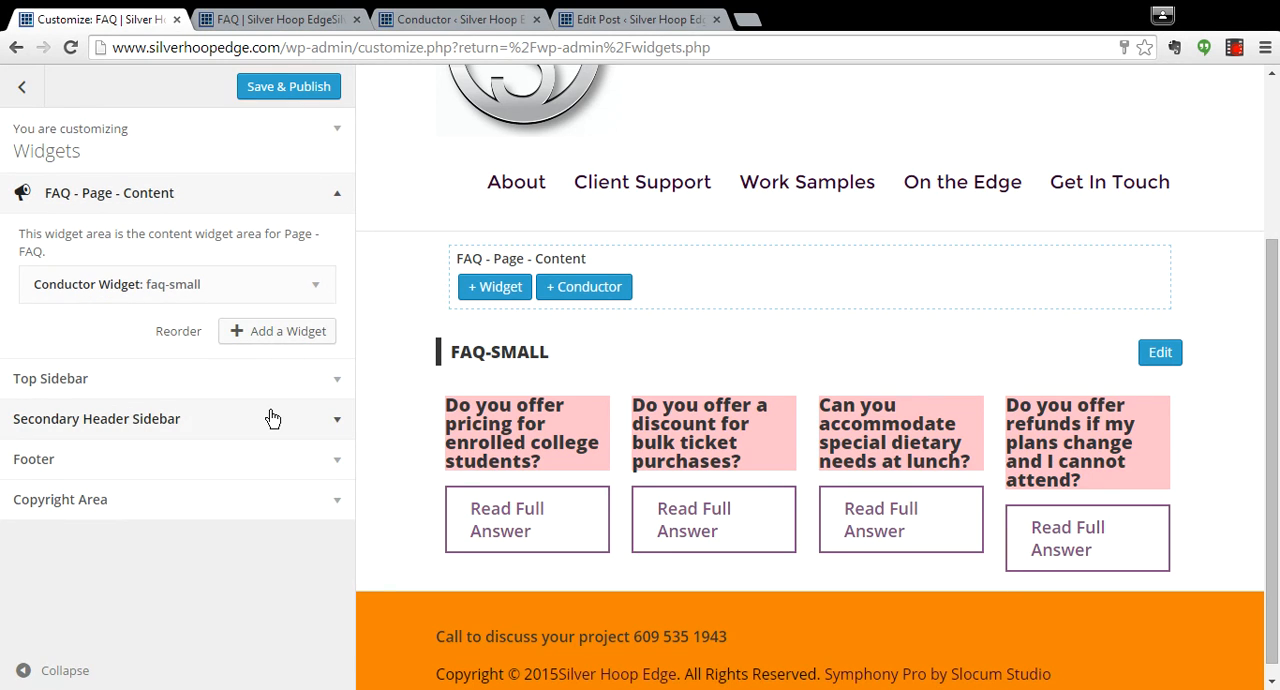
{"action": "left_click", "coordinate": [270, 334]}
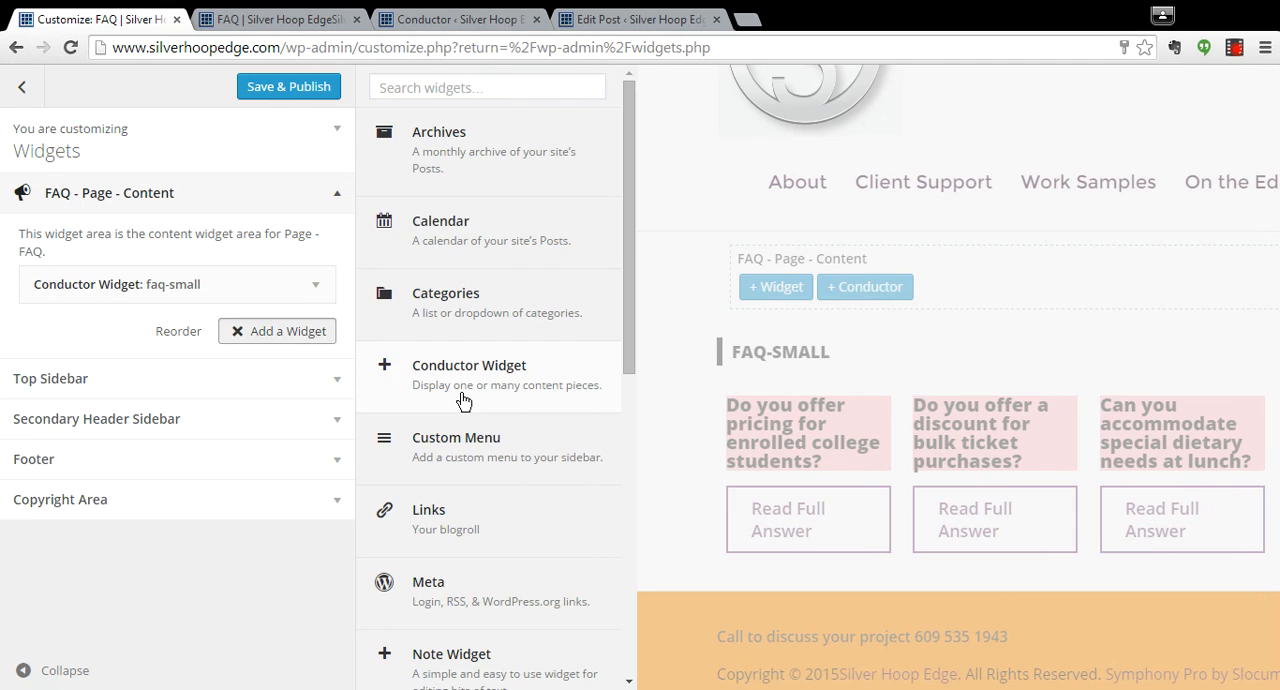
{"action": "left_click", "coordinate": [462, 398]}
Title the new Conductor widget "faq" and set it to display many shefaq(s).
{"action": "type", "text": "faq"}
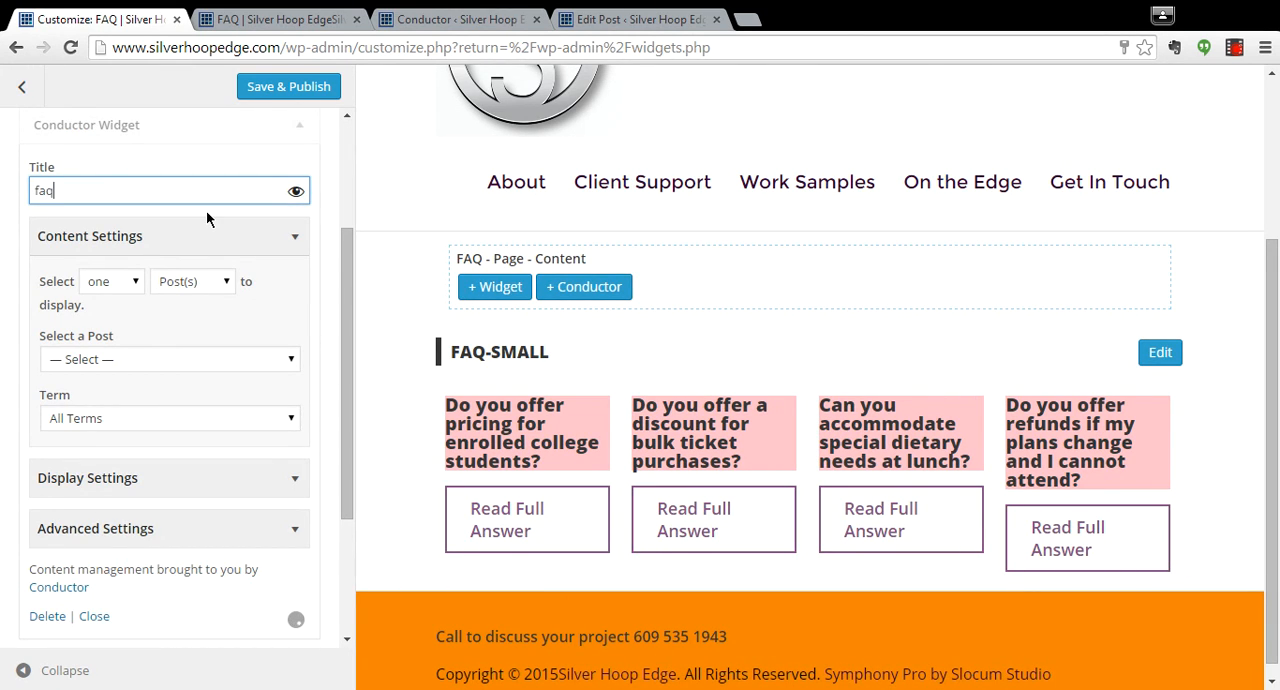
{"action": "left_click", "coordinate": [123, 284]}
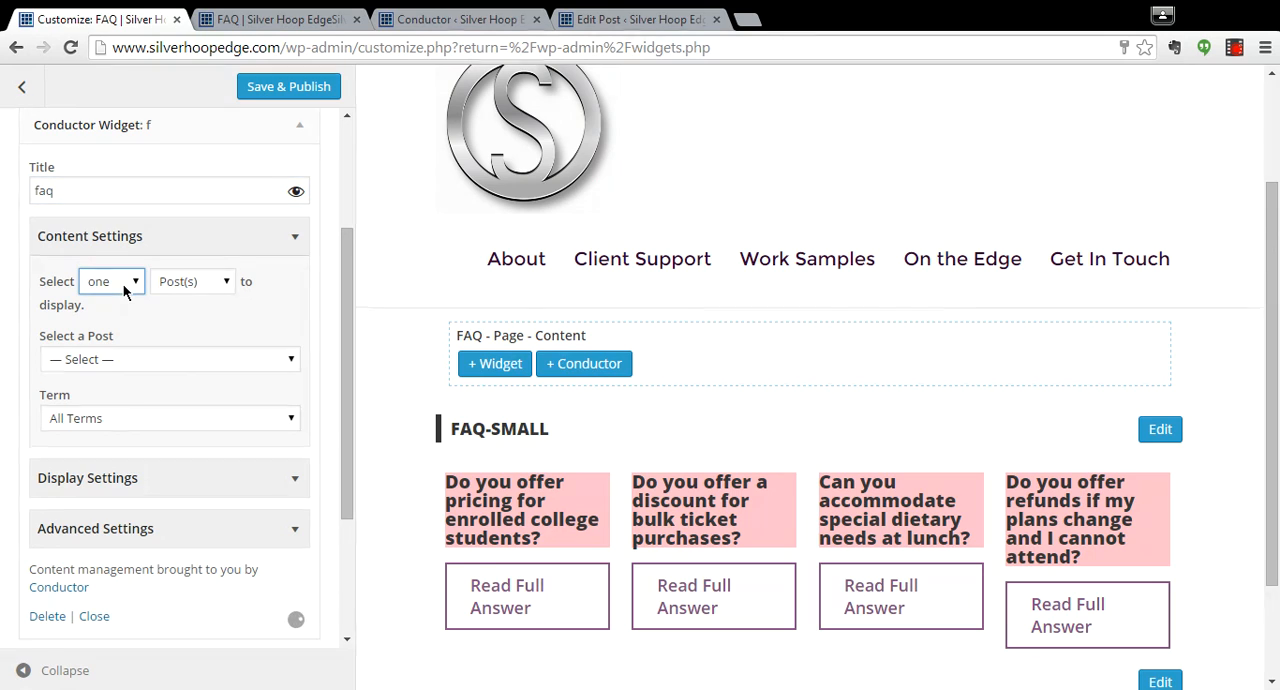
{"action": "left_click", "coordinate": [112, 320]}
{"action": "left_click", "coordinate": [193, 282]}
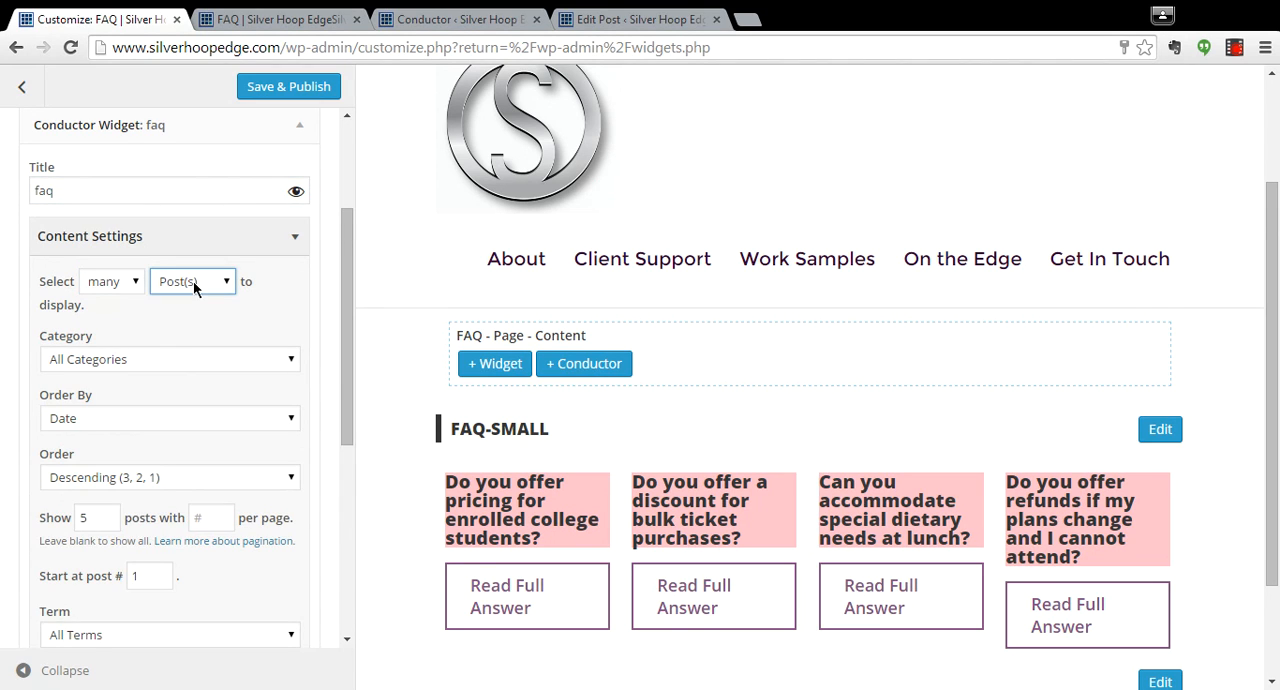
{"action": "left_click", "coordinate": [209, 362]}
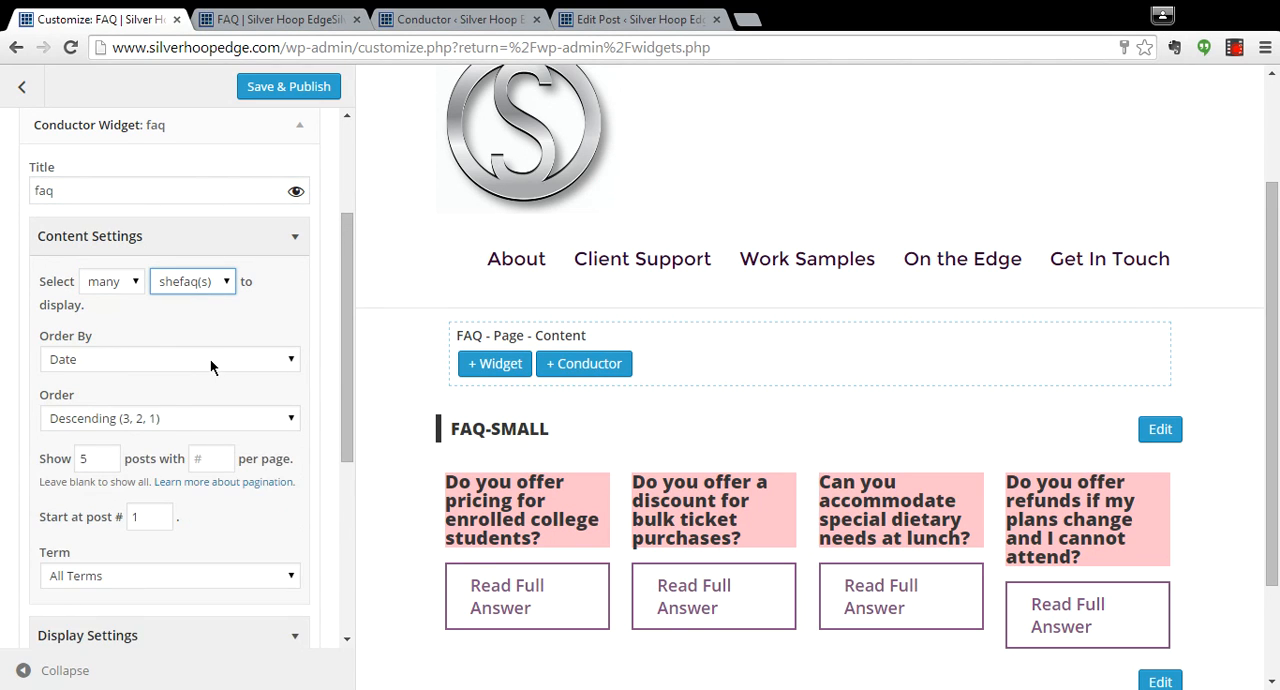
Order the faq widget's posts by Title and clear the number of posts to show so all are displayed.
{"action": "left_click_drag", "start_coordinate": [347, 310], "coordinate": [345, 343]}
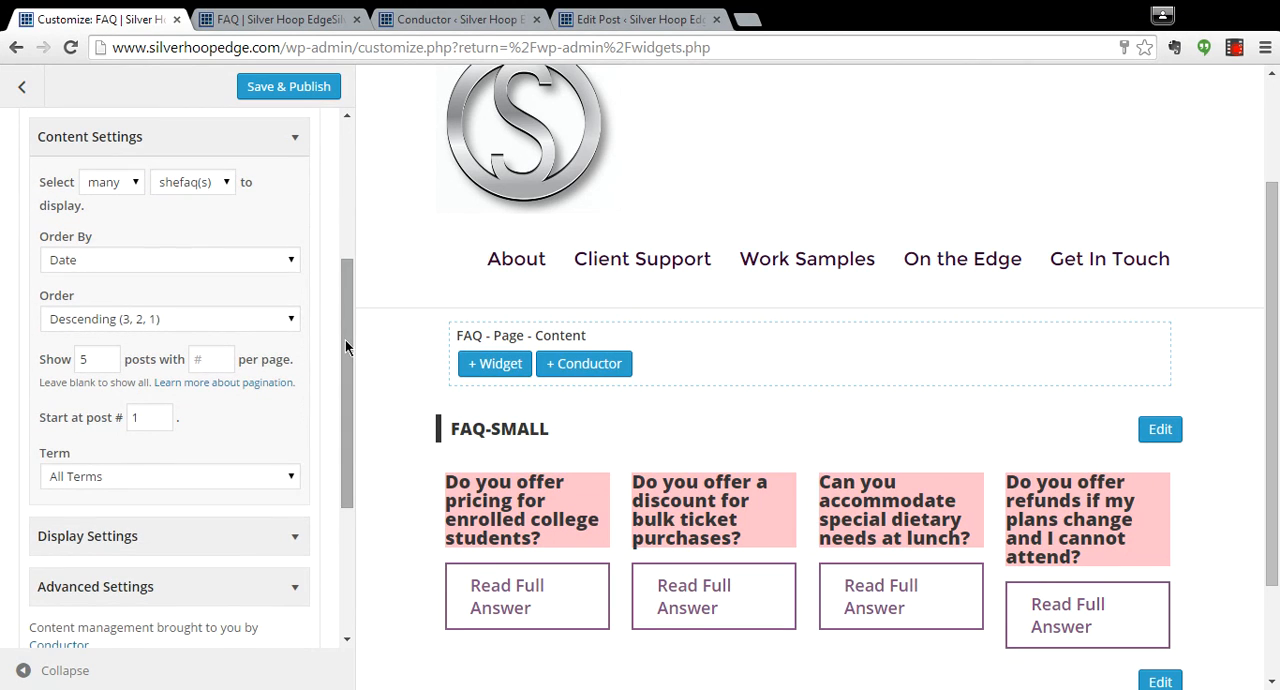
{"action": "left_click", "coordinate": [263, 268]}
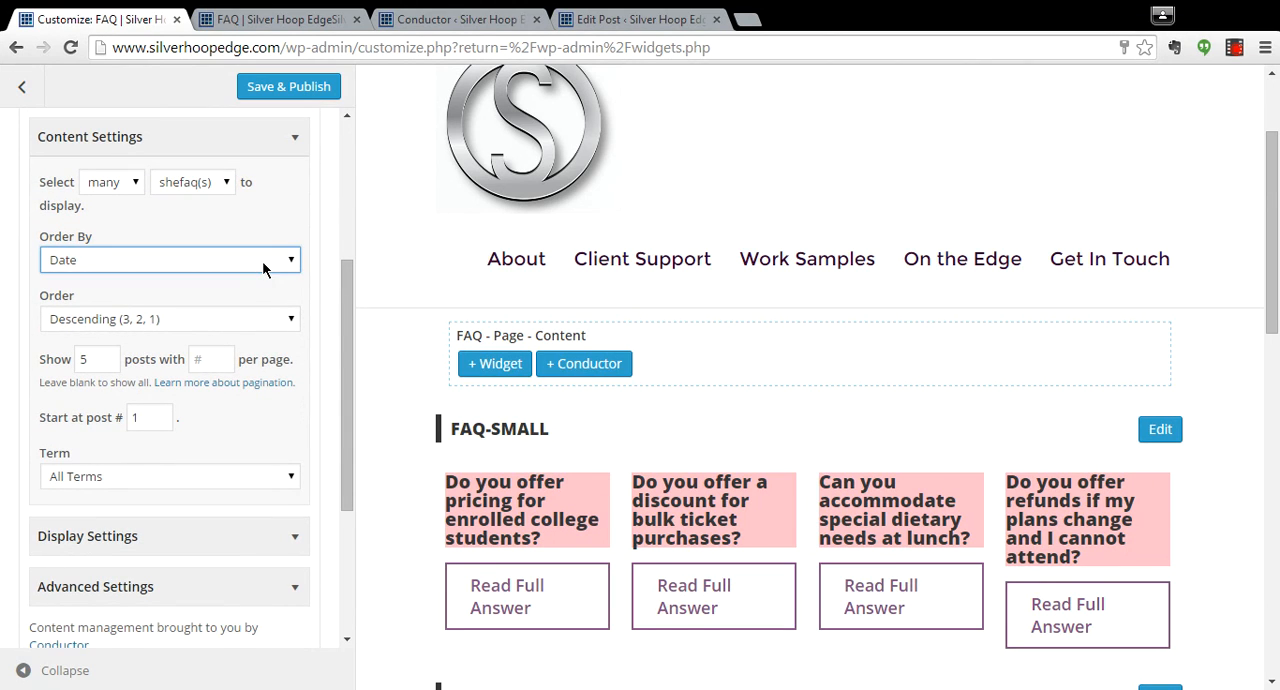
{"action": "left_click", "coordinate": [172, 364]}
{"action": "left_click_drag", "start_coordinate": [341, 322], "coordinate": [158, 324]}
{"action": "left_click", "coordinate": [95, 303]}
{"action": "key", "text": "BackSpace"}
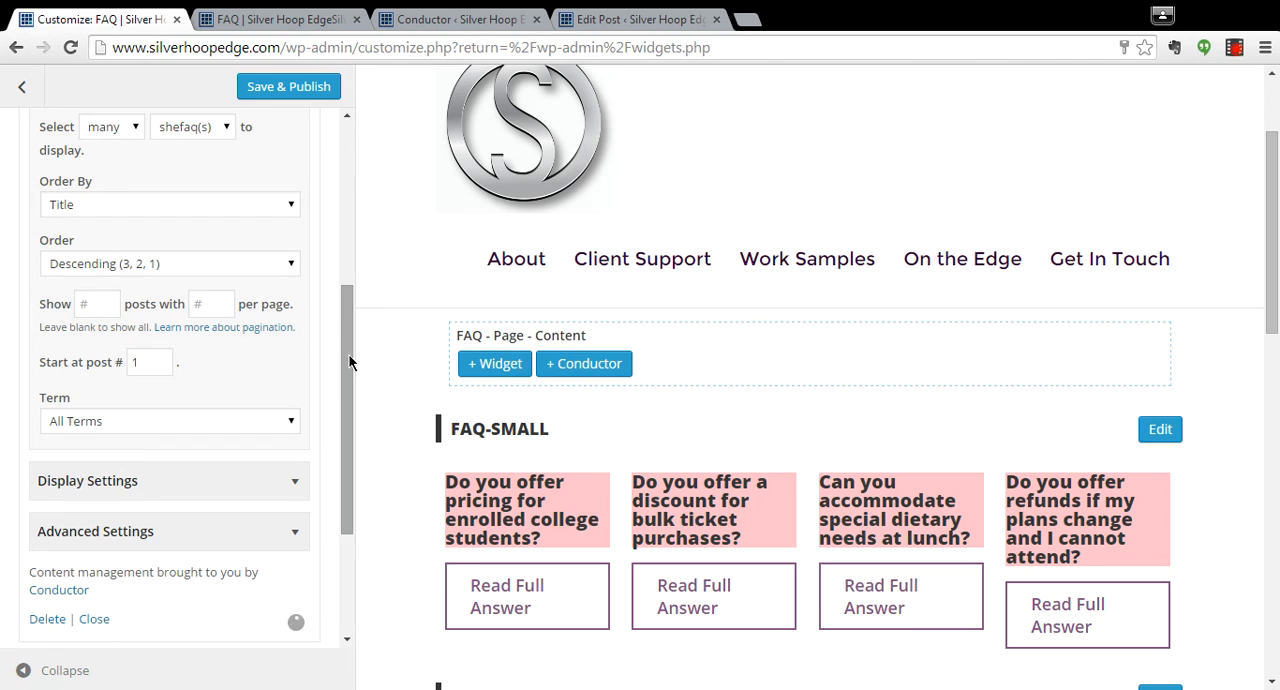
Hide the faq widget's Featured Image, Author Byline and Continue Reading output elements, and turn off the link on the Title.
{"action": "left_click_drag", "start_coordinate": [348, 360], "coordinate": [340, 407]}
{"action": "left_click", "coordinate": [289, 381]}
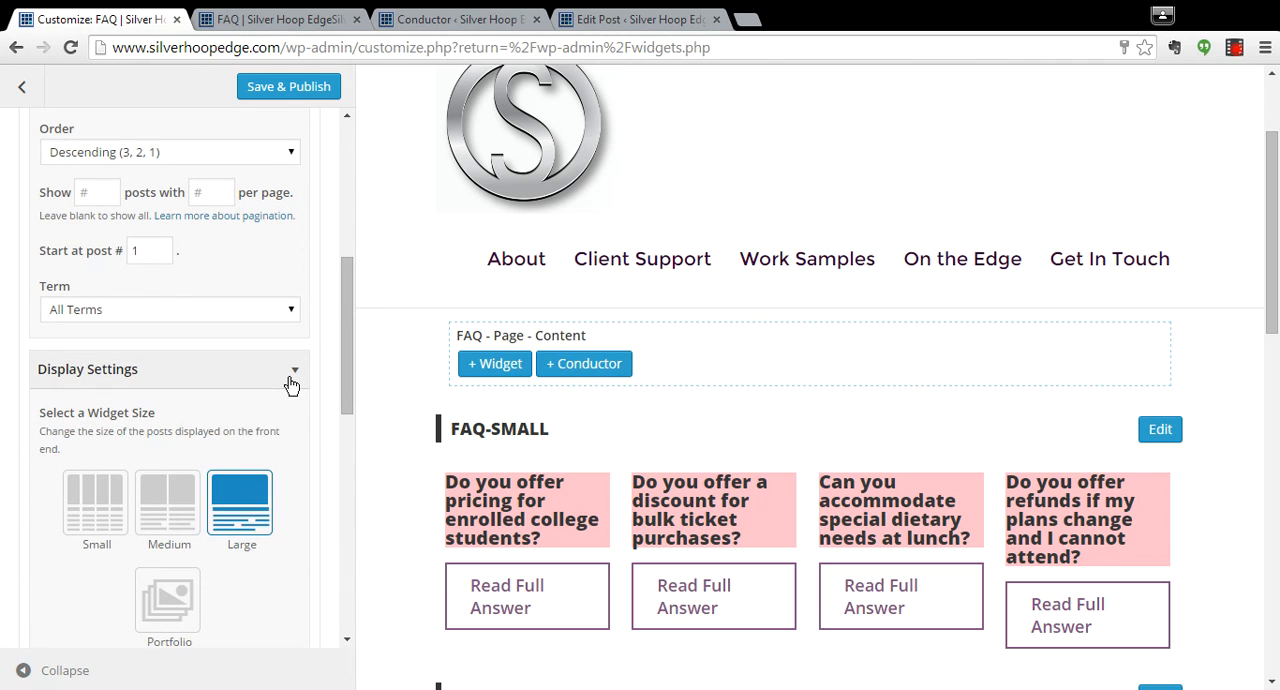
{"action": "left_click_drag", "start_coordinate": [346, 378], "coordinate": [347, 474]}
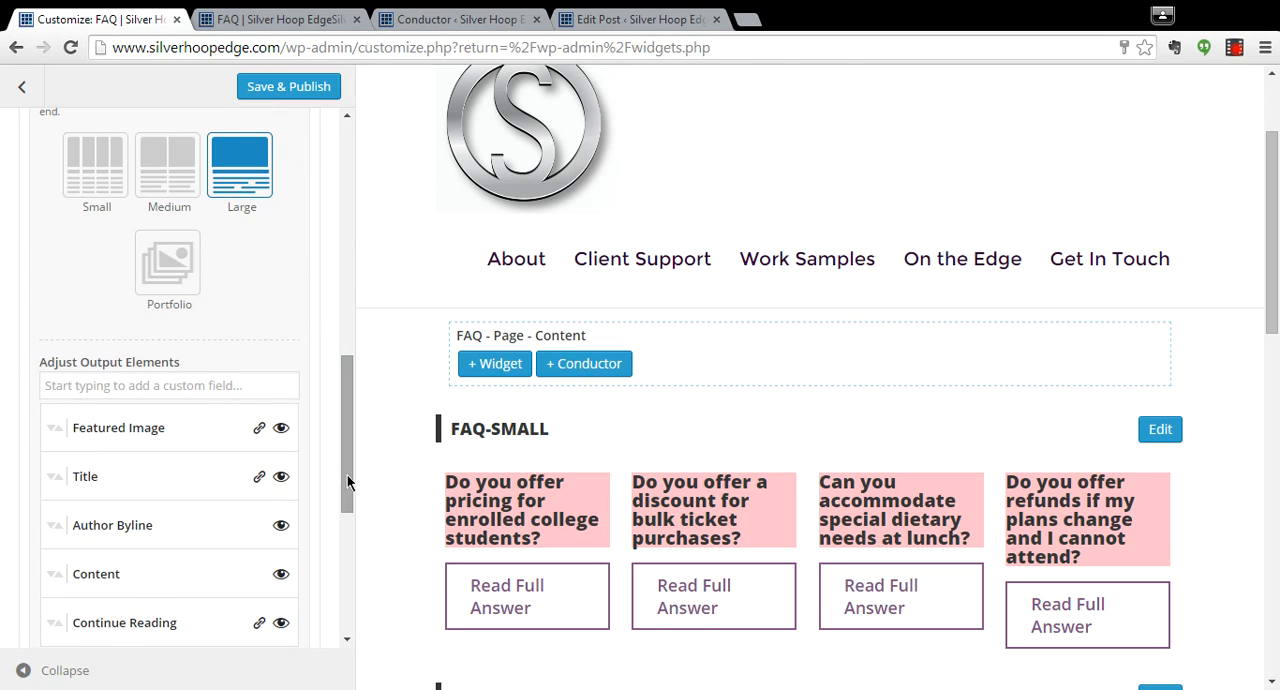
{"action": "left_click", "coordinate": [281, 428]}
{"action": "left_click", "coordinate": [258, 477]}
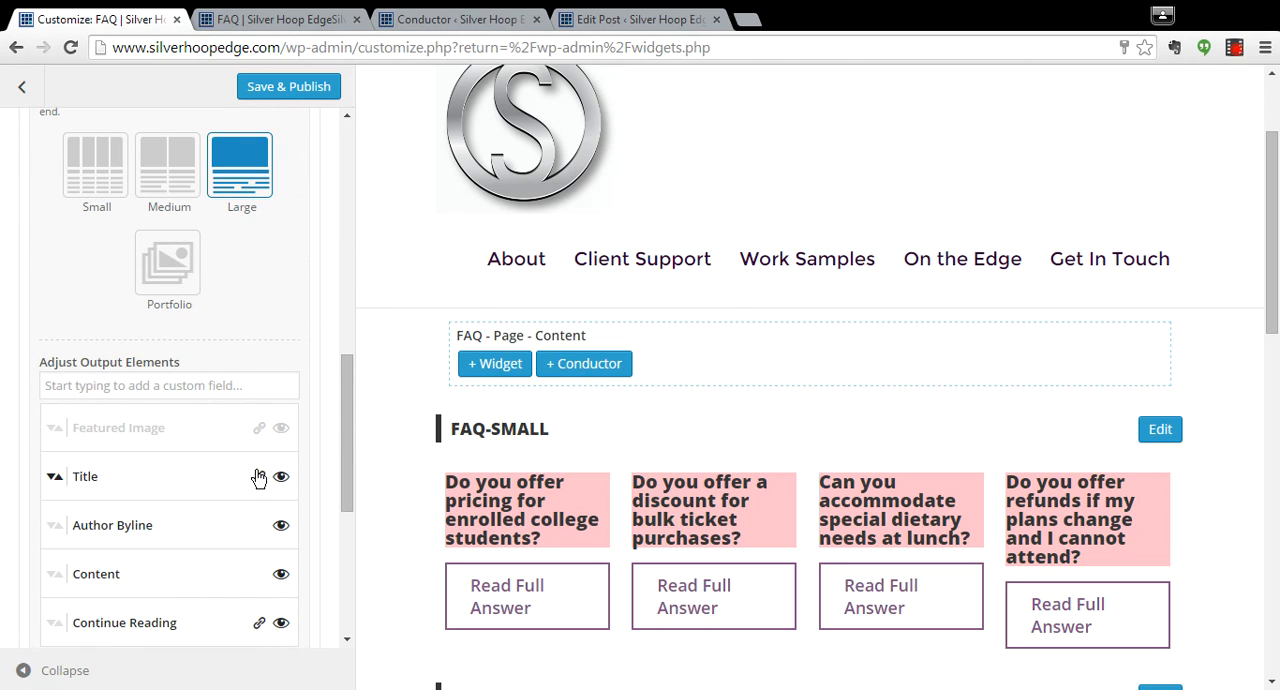
{"action": "left_click", "coordinate": [281, 529]}
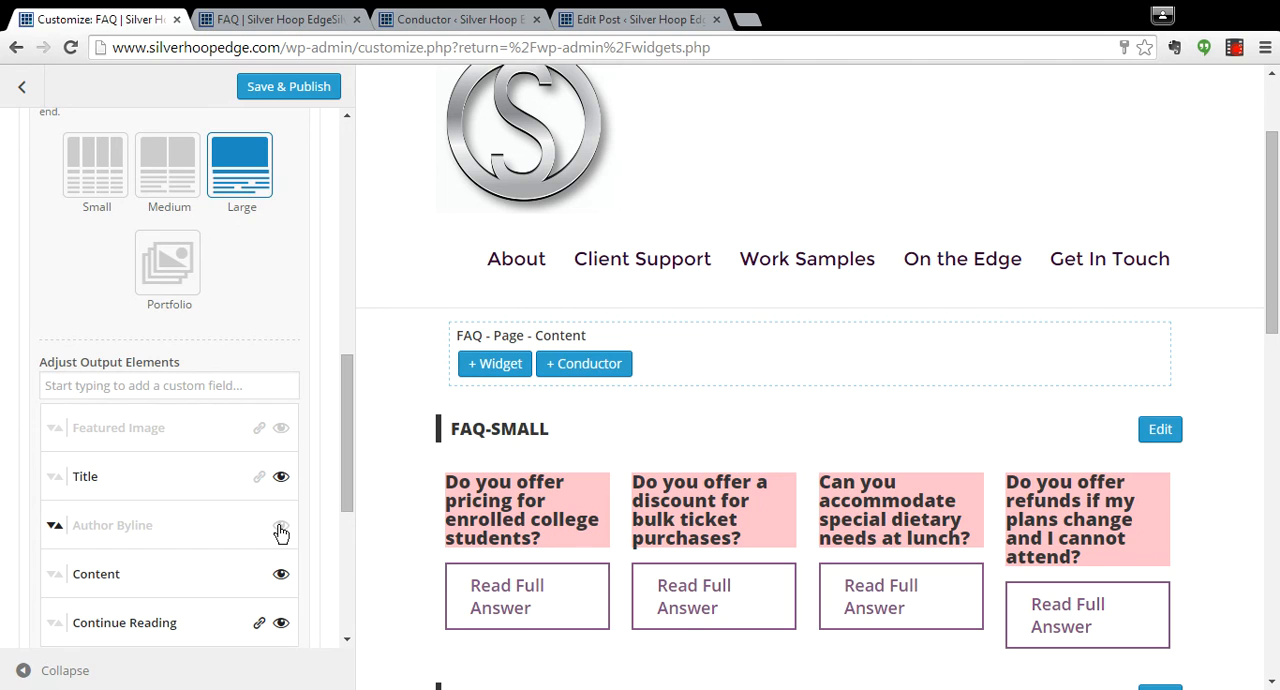
{"action": "left_click_drag", "start_coordinate": [345, 509], "coordinate": [343, 525]}
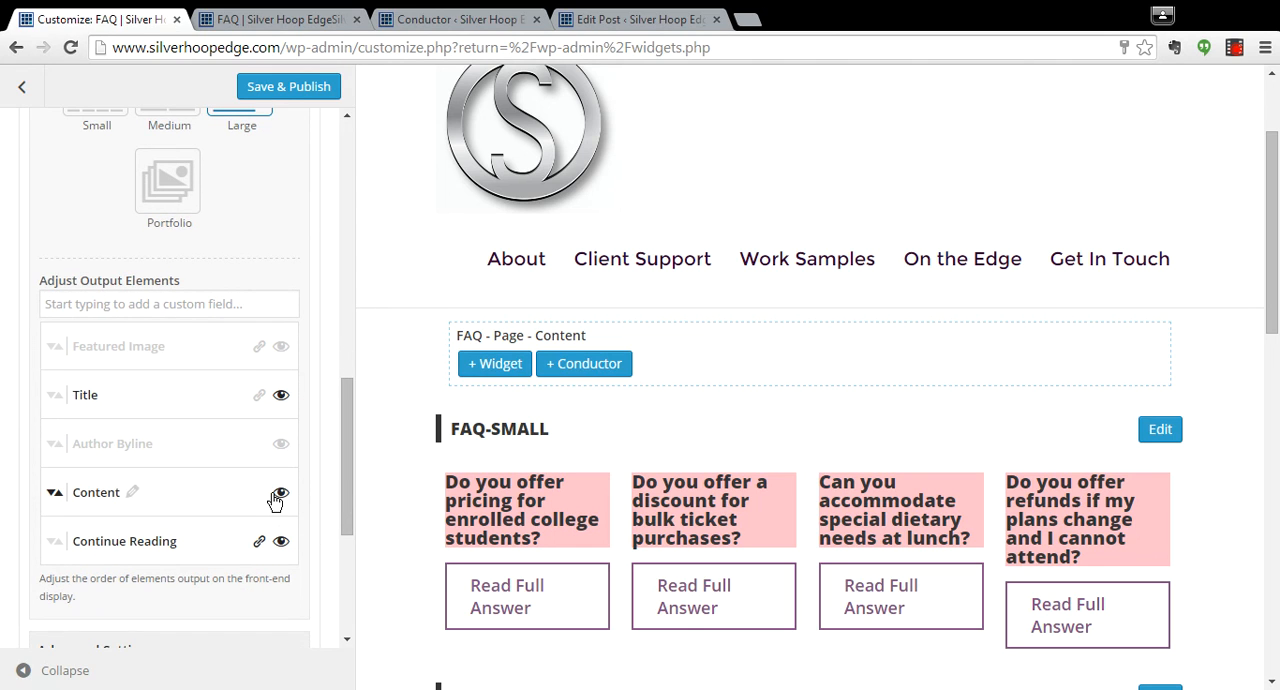
{"action": "left_click", "coordinate": [281, 543]}
Assign the CSS class "faq-title" to the faq widget and check the styled questions and answers in the preview.
{"action": "left_click_drag", "start_coordinate": [341, 512], "coordinate": [346, 577]}
{"action": "left_click", "coordinate": [300, 446]}
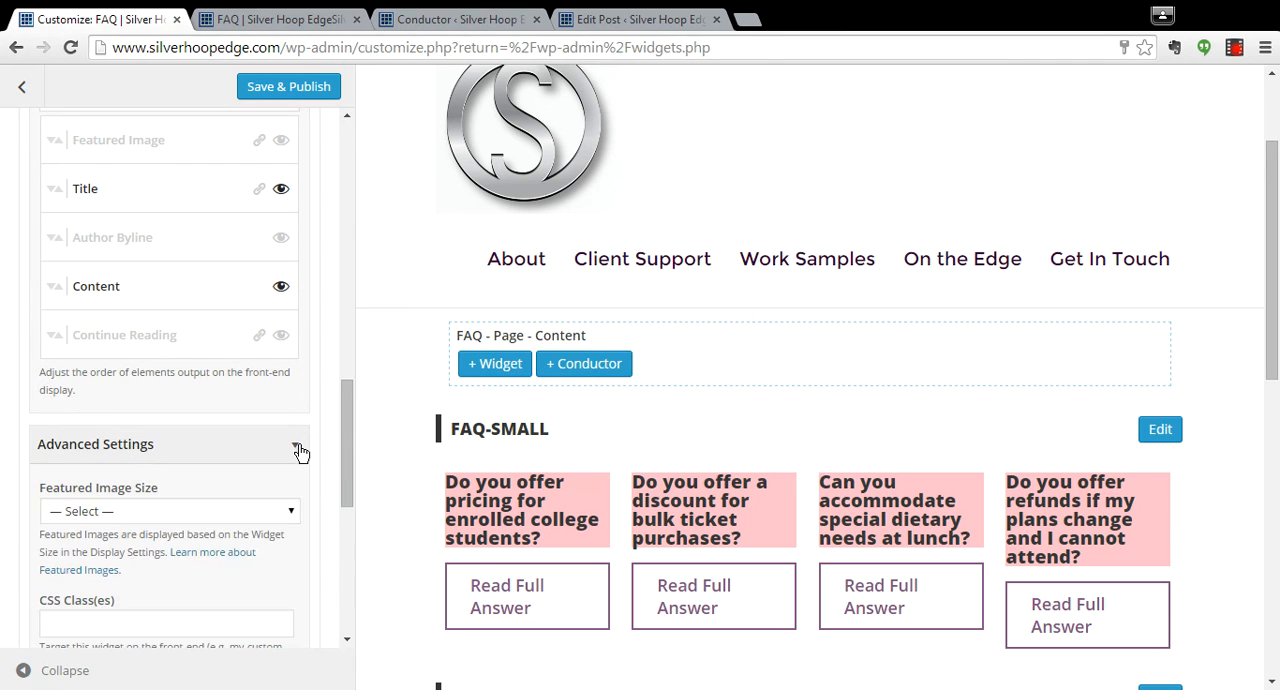
{"action": "scroll", "coordinate": [346, 458], "scroll_direction": "down", "scroll_amount": 2}
{"action": "left_click", "coordinate": [219, 399]}
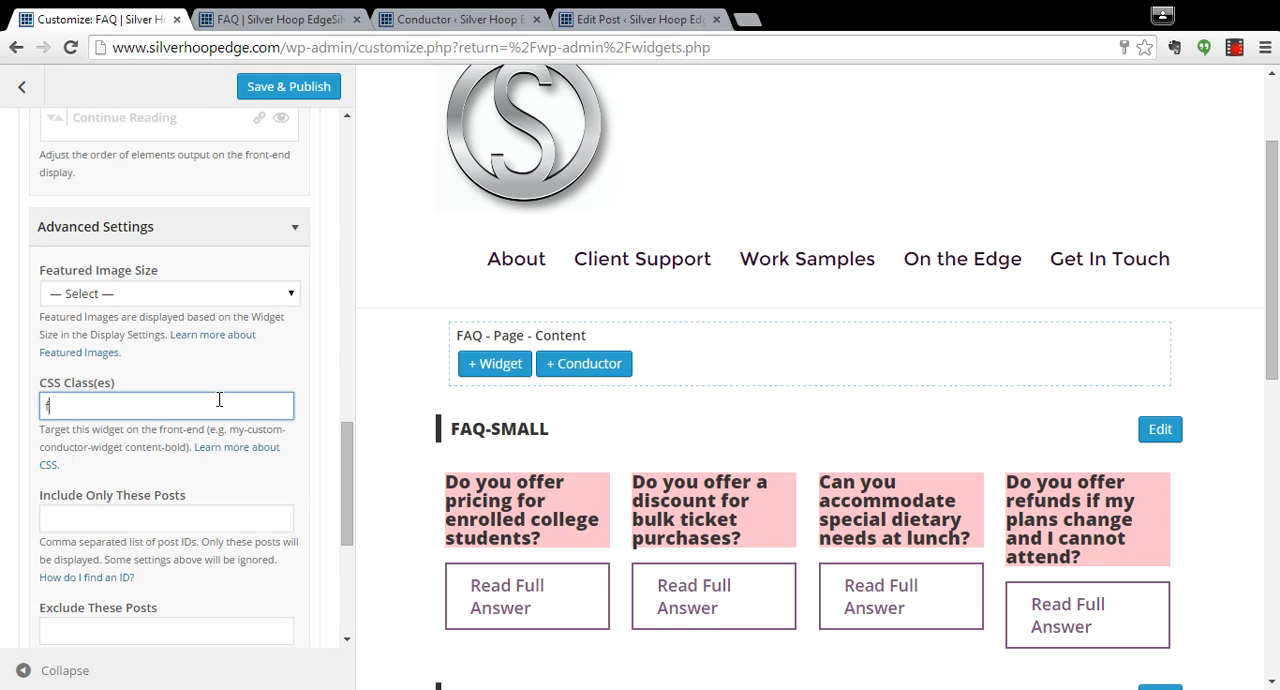
{"action": "type", "text": "faq-te"}
{"action": "left_click_drag", "start_coordinate": [343, 463], "coordinate": [343, 479]}
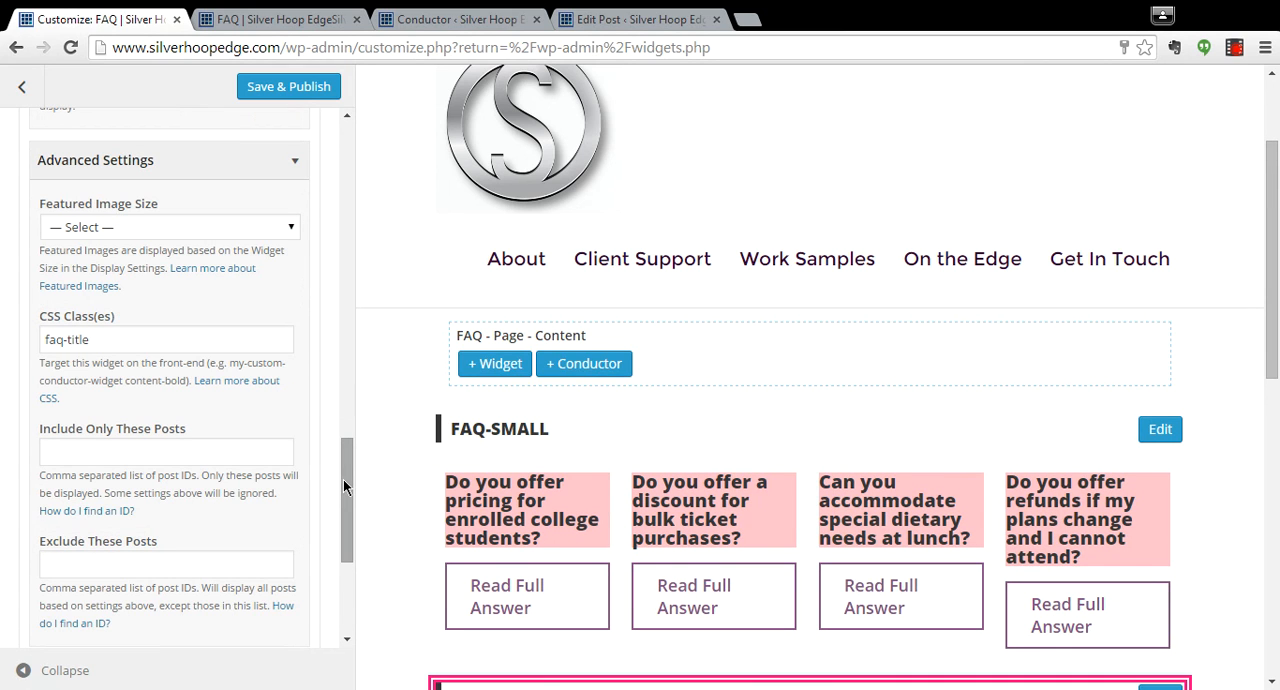
{"action": "scroll", "coordinate": [1272, 246], "scroll_direction": "down", "scroll_amount": 1}
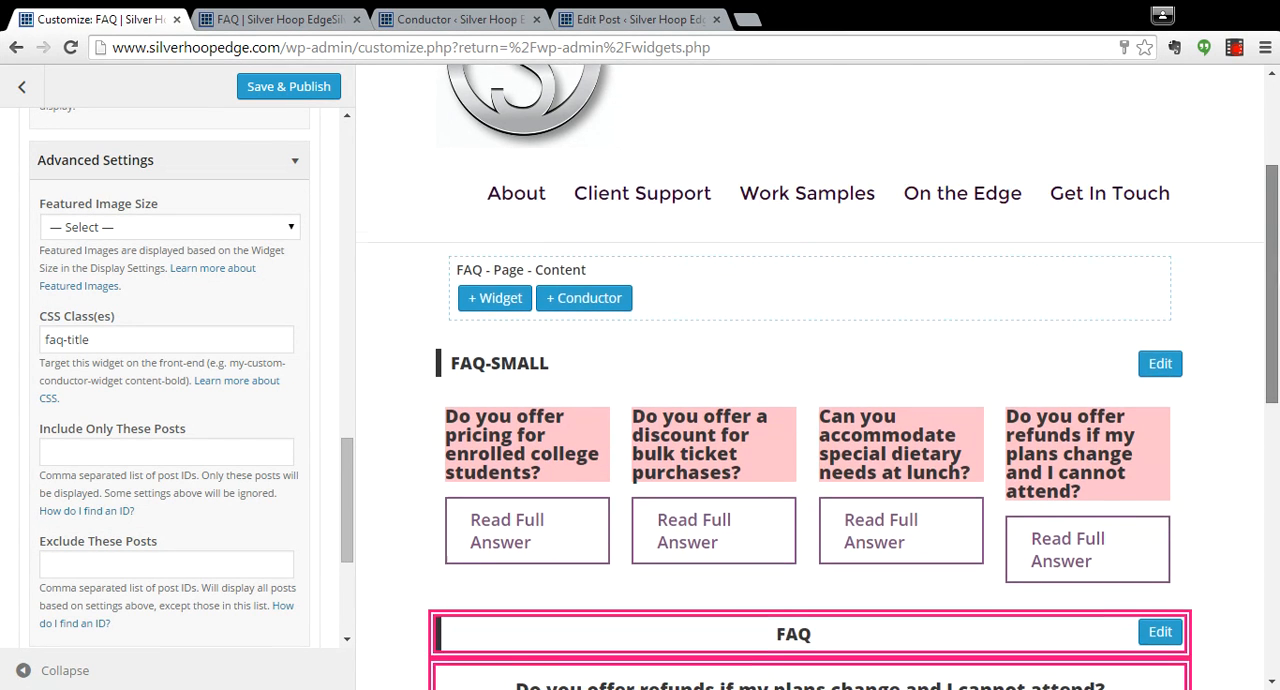
{"action": "scroll", "coordinate": [1272, 246], "scroll_direction": "down", "scroll_amount": 3}
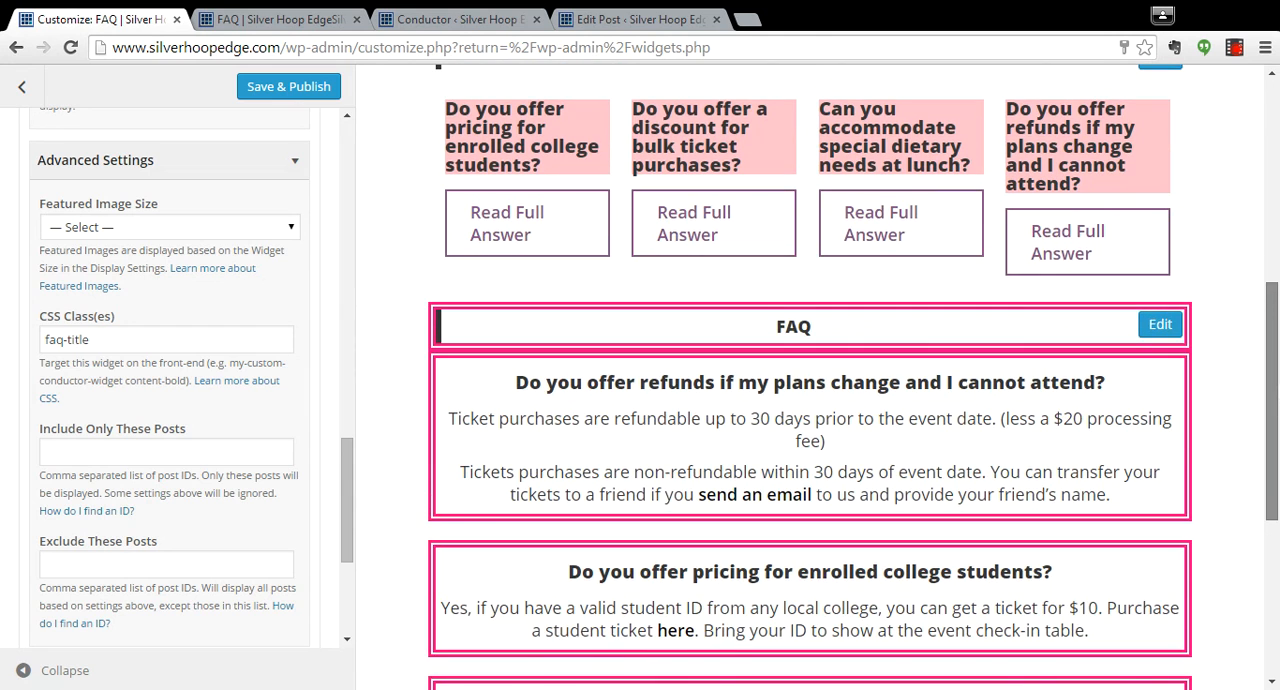
Hide the faq widget's title from display, and save and publish the changes.
{"action": "left_click_drag", "start_coordinate": [1272, 360], "coordinate": [1272, 314]}
{"action": "left_click_drag", "start_coordinate": [348, 541], "coordinate": [339, 248]}
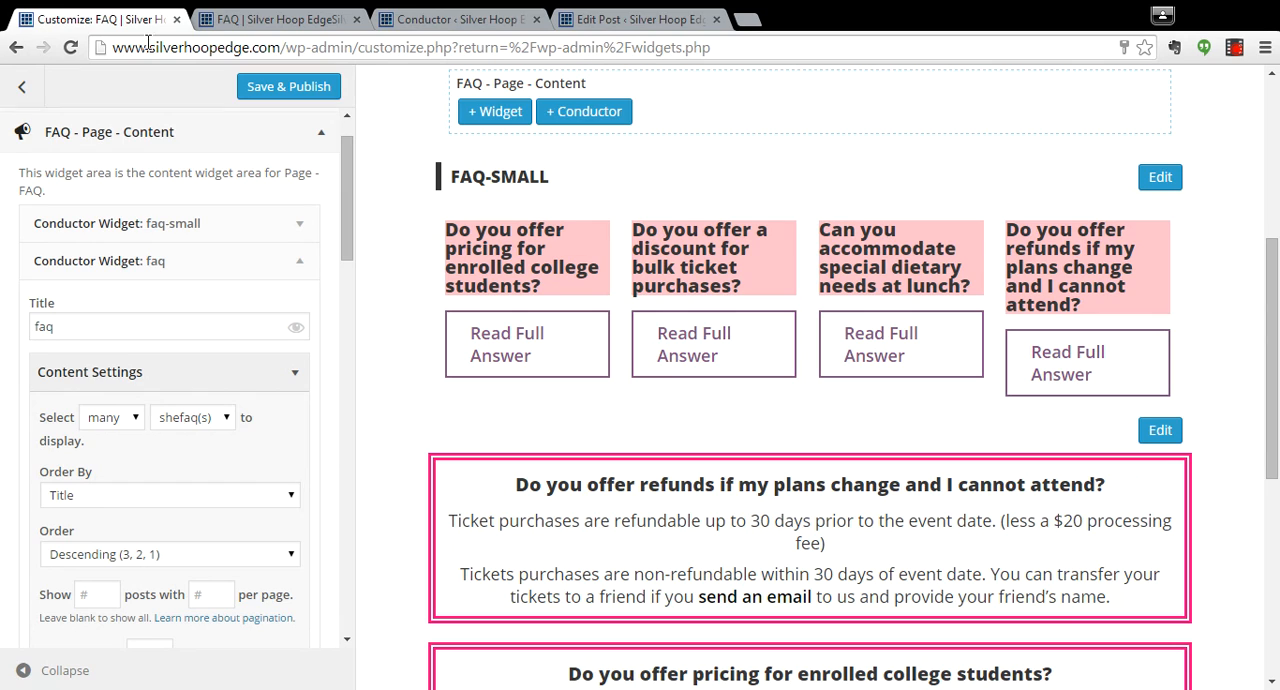
{"action": "left_click", "coordinate": [268, 87]}
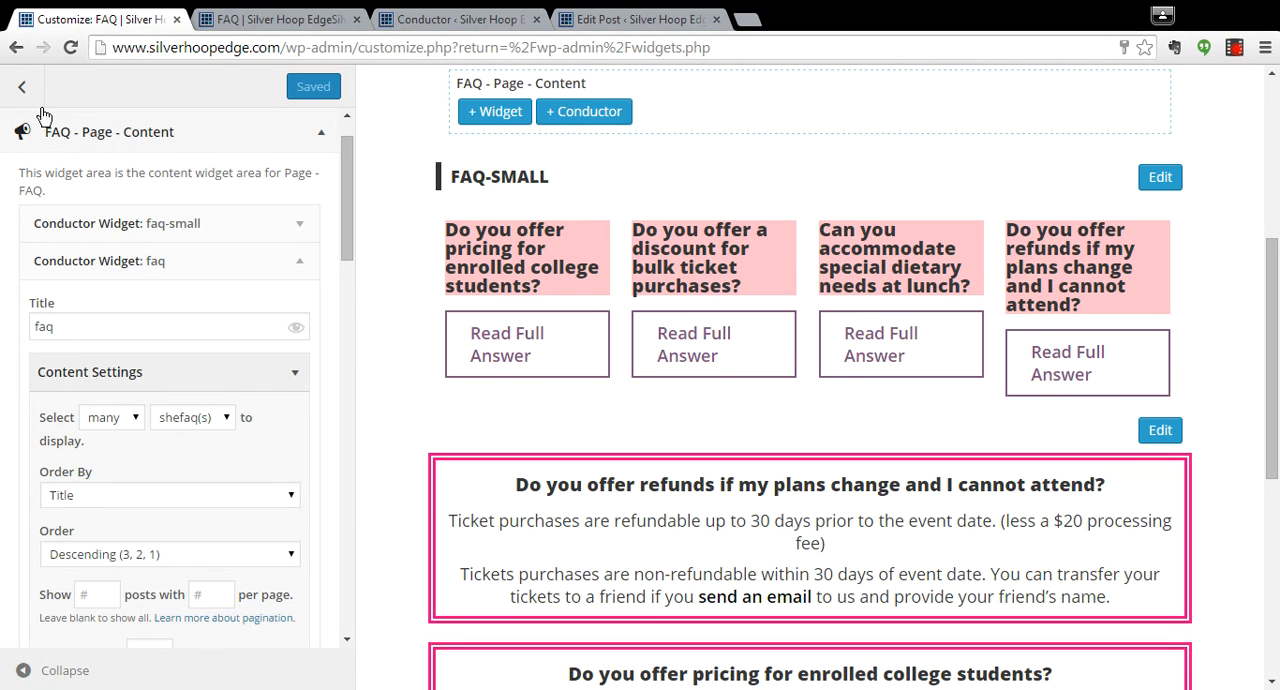
Exit the customizer and reload the live FAQ page.
{"action": "left_click", "coordinate": [22, 87]}
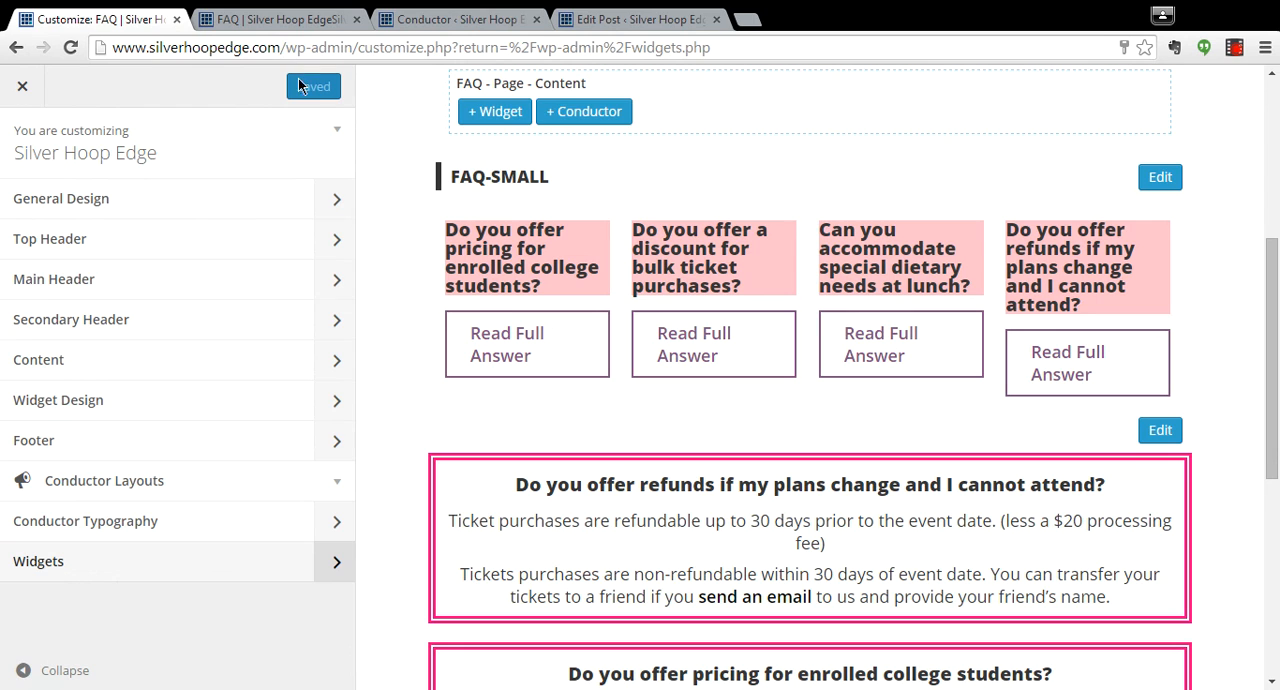
{"action": "left_click", "coordinate": [22, 86]}
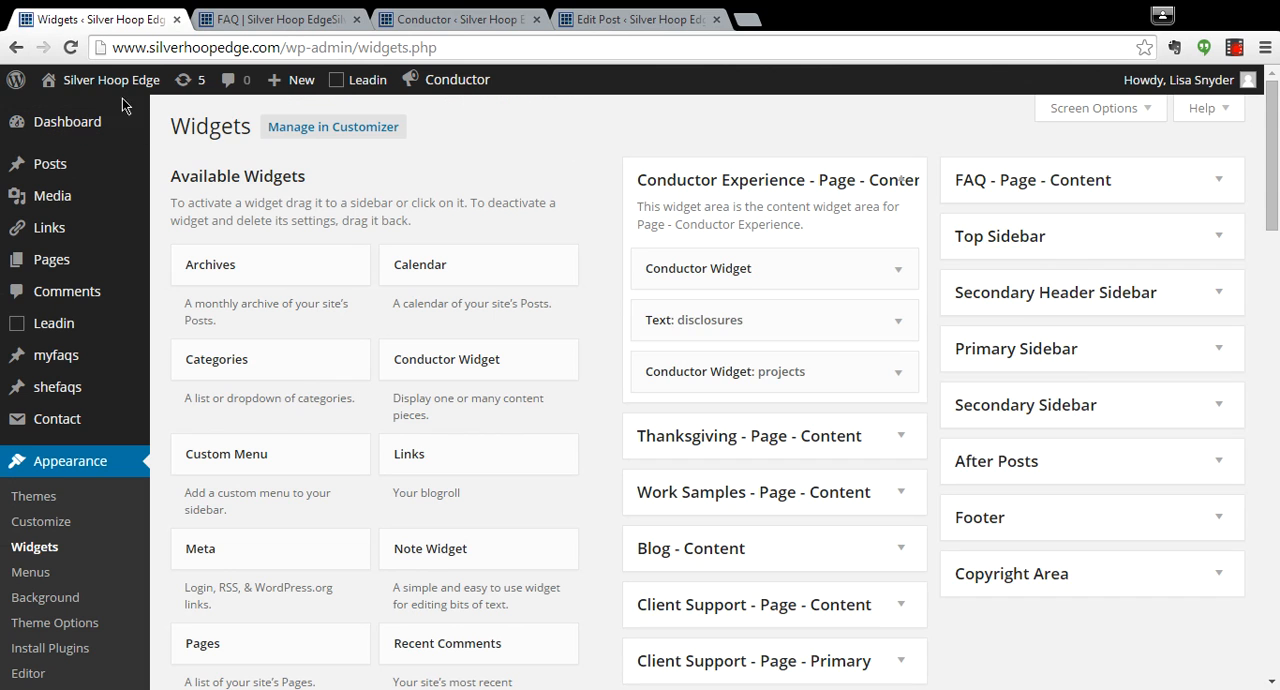
{"action": "left_click", "coordinate": [268, 18]}
{"action": "left_click", "coordinate": [70, 47]}
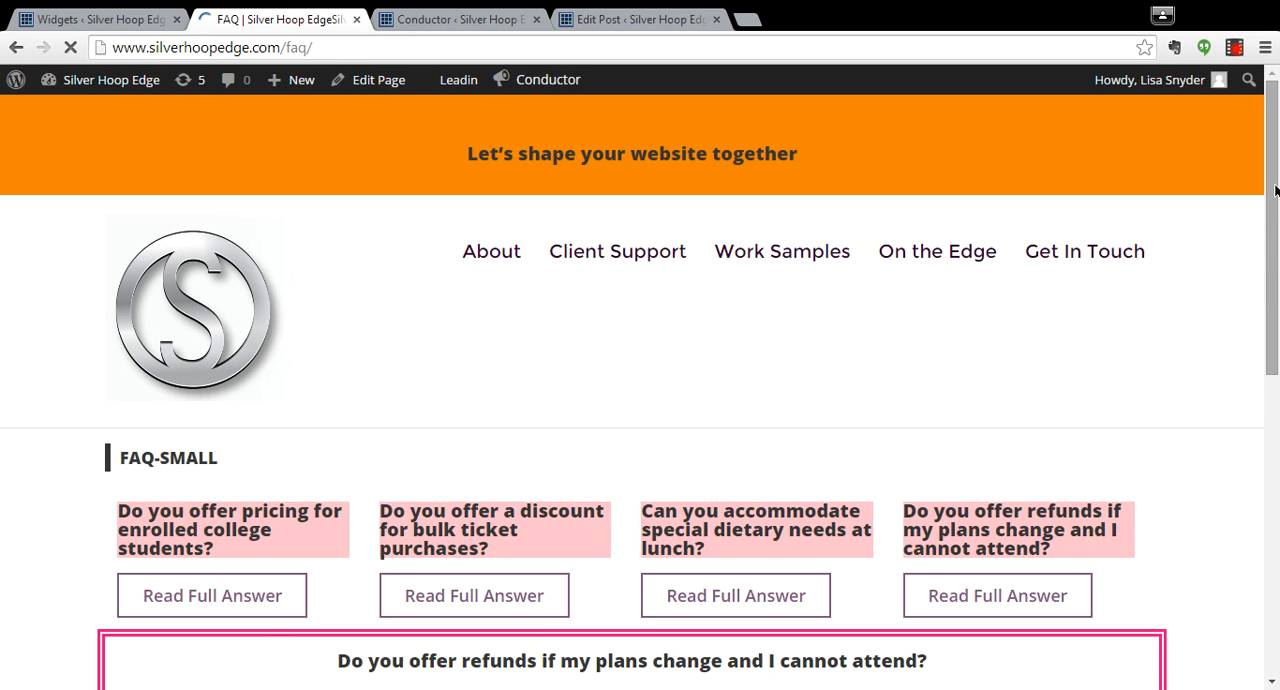
Review the live FAQ page and open the full answer to "Can you accommodate special dietary needs at lunch?".
{"action": "left_click_drag", "start_coordinate": [1276, 192], "coordinate": [1278, 286]}
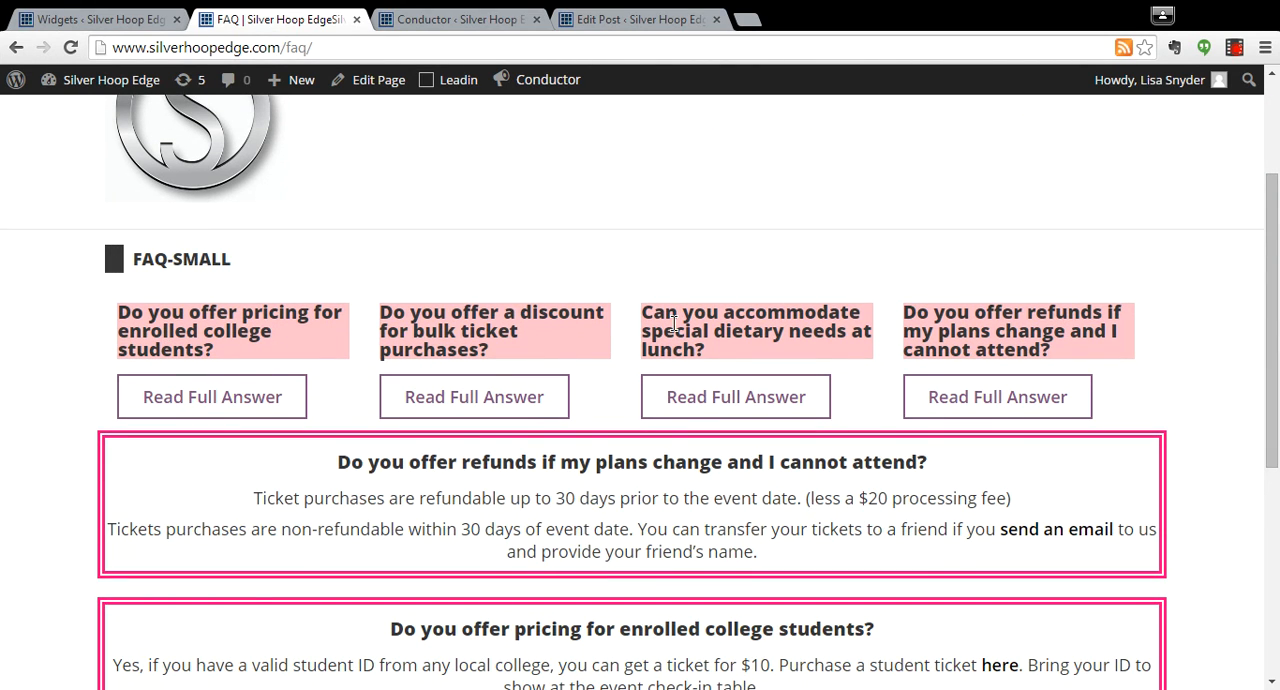
{"action": "left_click", "coordinate": [929, 391]}
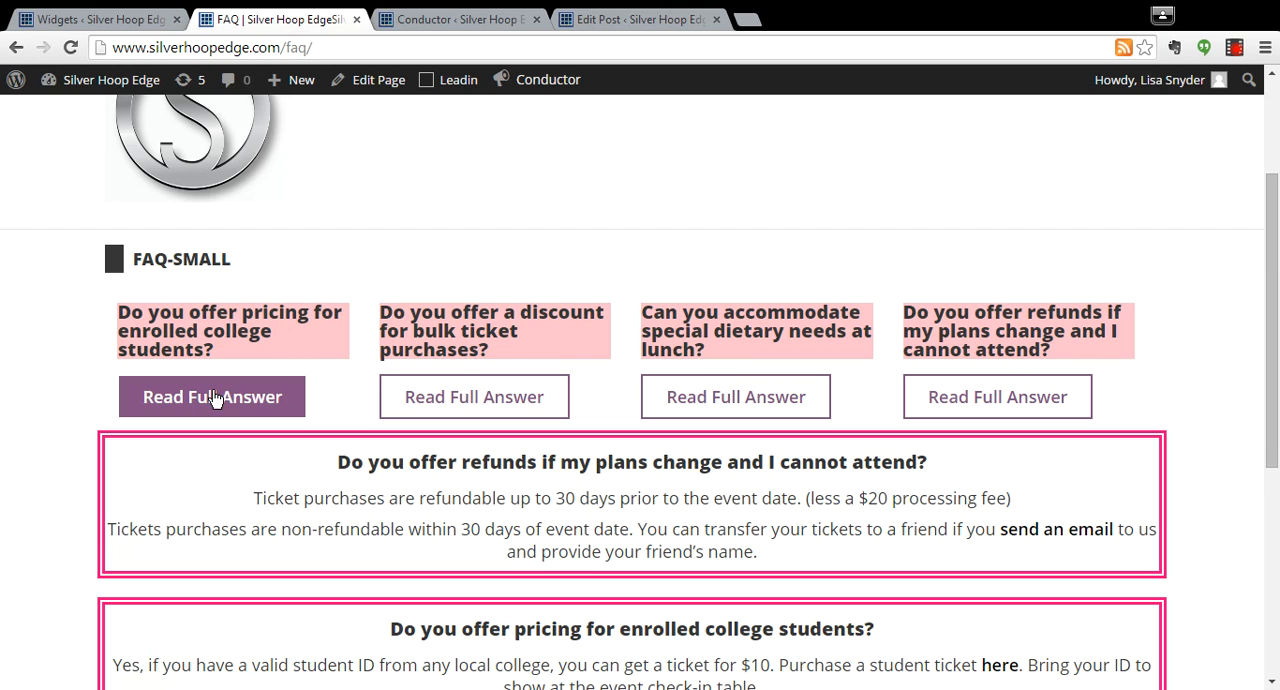
{"action": "left_click", "coordinate": [722, 398]}
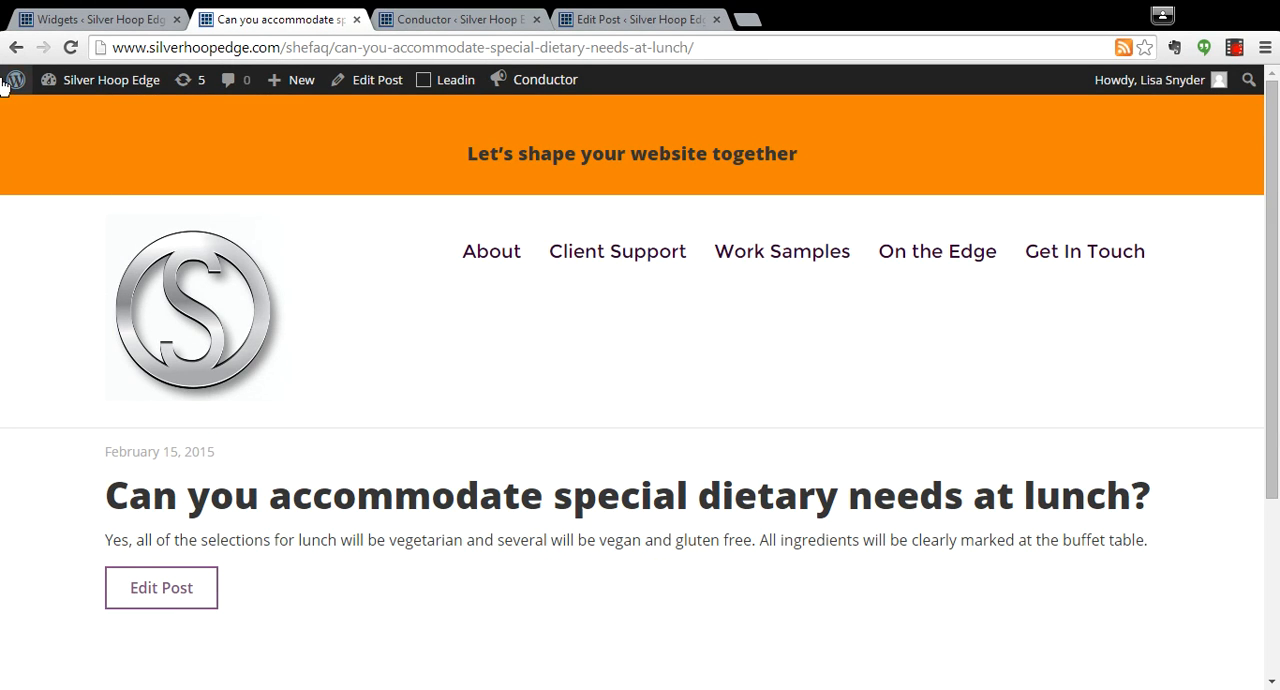
Return to the live FAQ page and review the boxed questions with their full answers.
{"action": "left_click", "coordinate": [16, 47]}
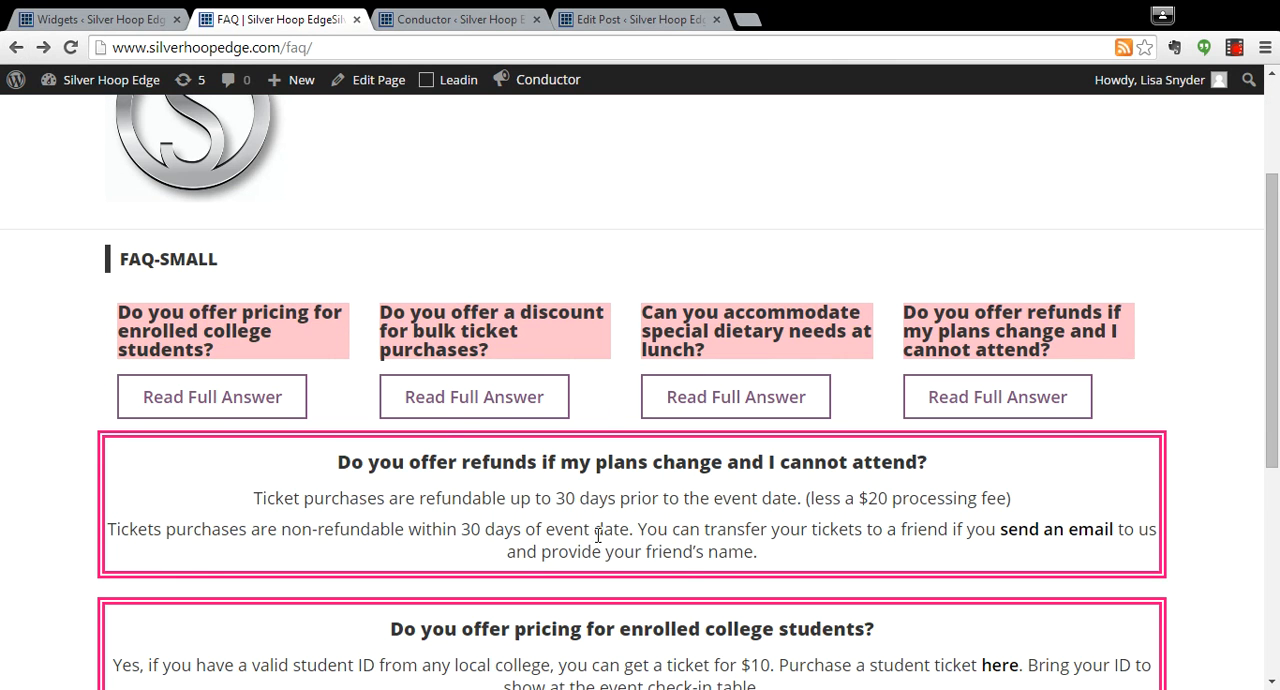
{"action": "left_click_drag", "start_coordinate": [1270, 338], "coordinate": [1273, 497]}
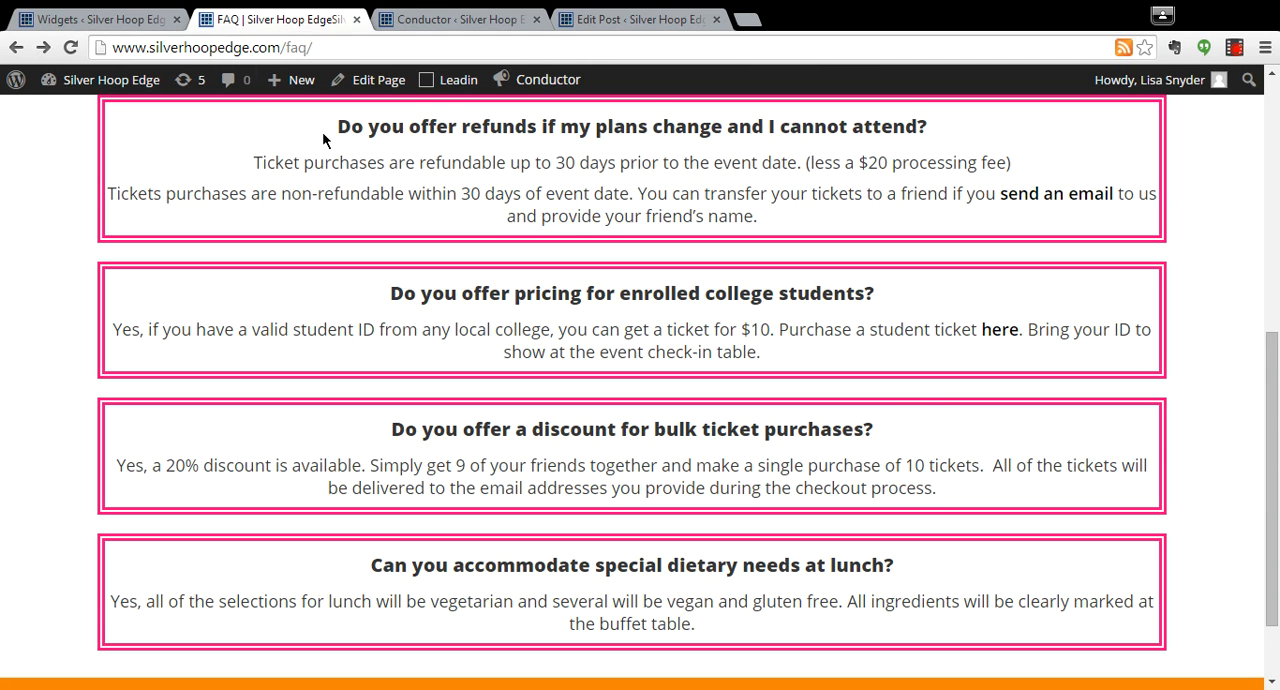
In the Widgets admin, open the faq Conductor widget in FAQ - Page - Content and switch its Content output element to Excerpt.
{"action": "left_click", "coordinate": [113, 22]}
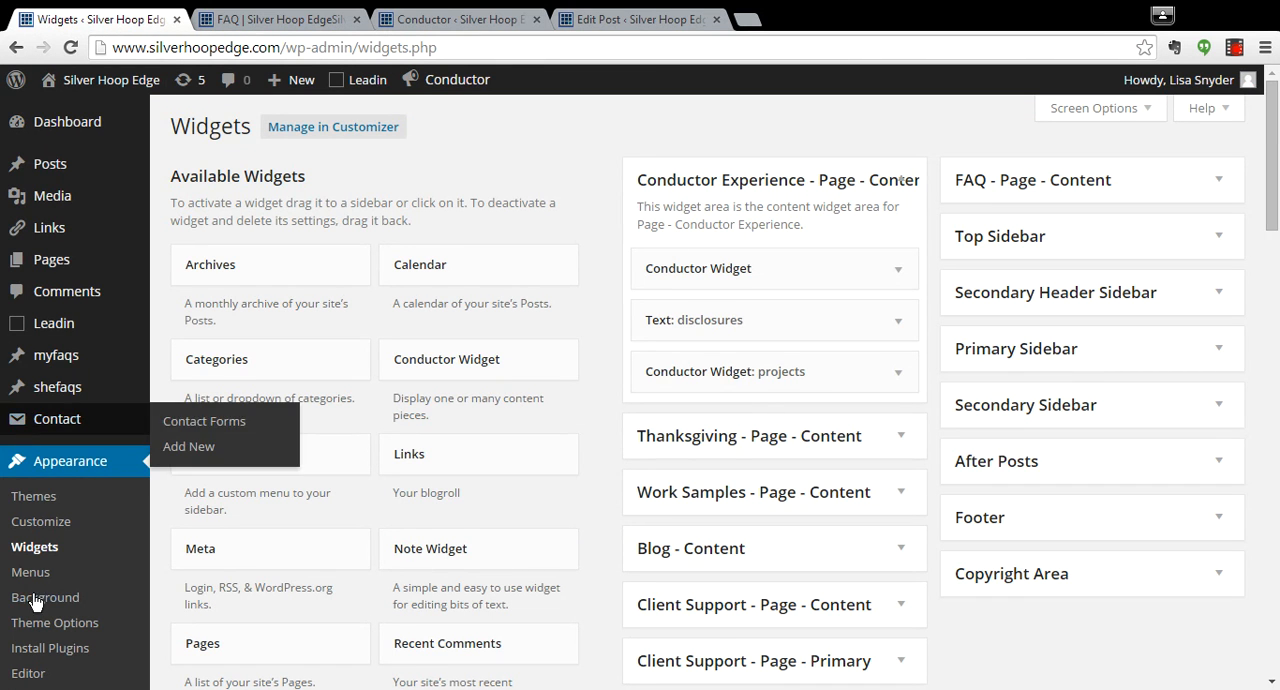
{"action": "left_click", "coordinate": [1226, 182]}
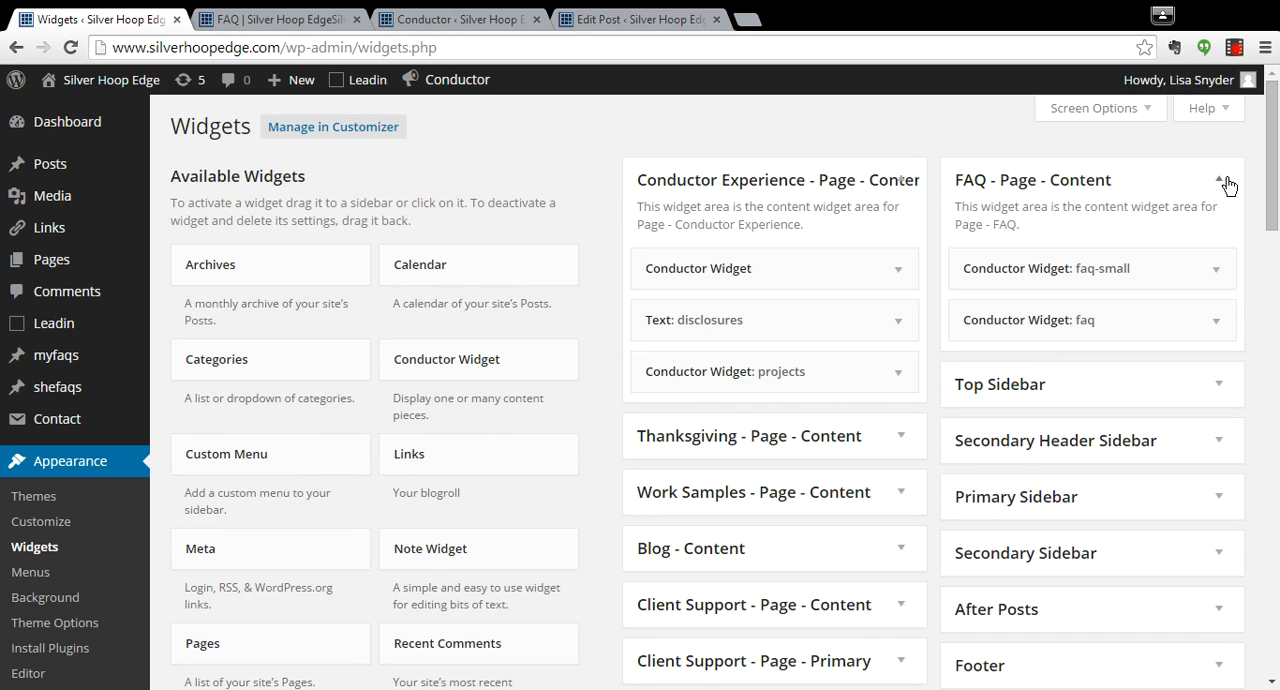
{"action": "left_click", "coordinate": [1220, 322]}
{"action": "scroll", "coordinate": [1224, 329], "scroll_direction": "down", "scroll_amount": 5}
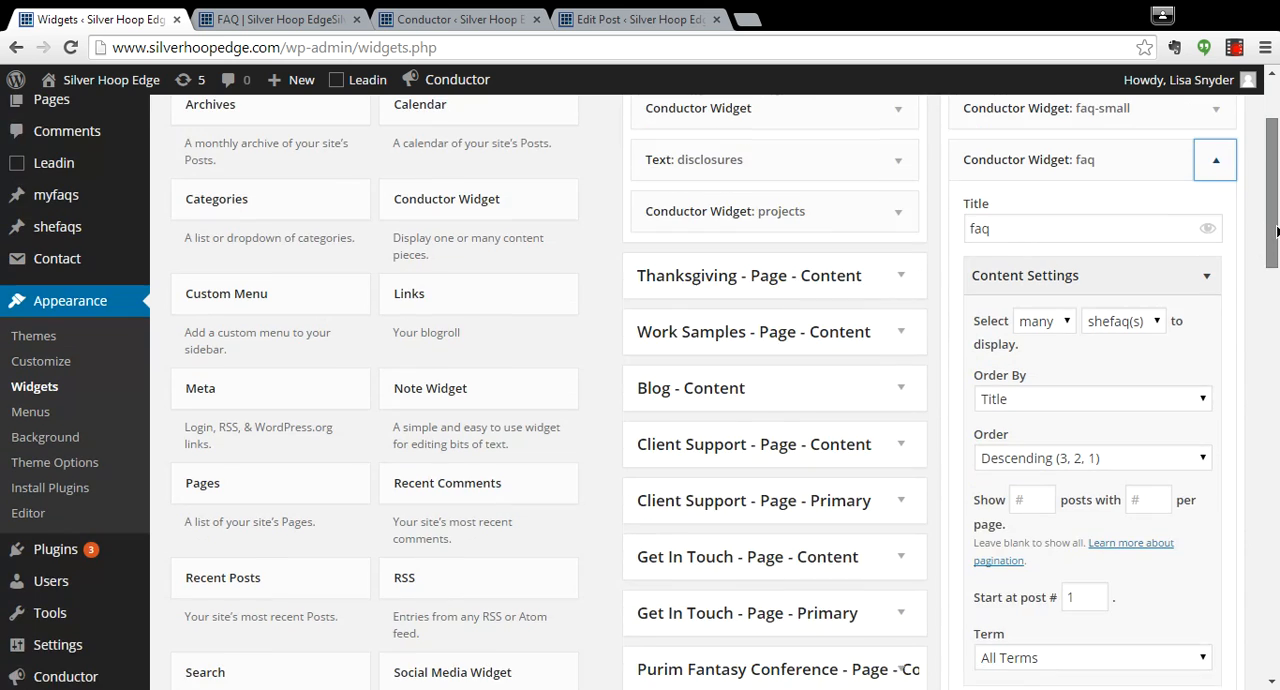
{"action": "scroll", "coordinate": [1258, 312], "scroll_direction": "down", "scroll_amount": 1}
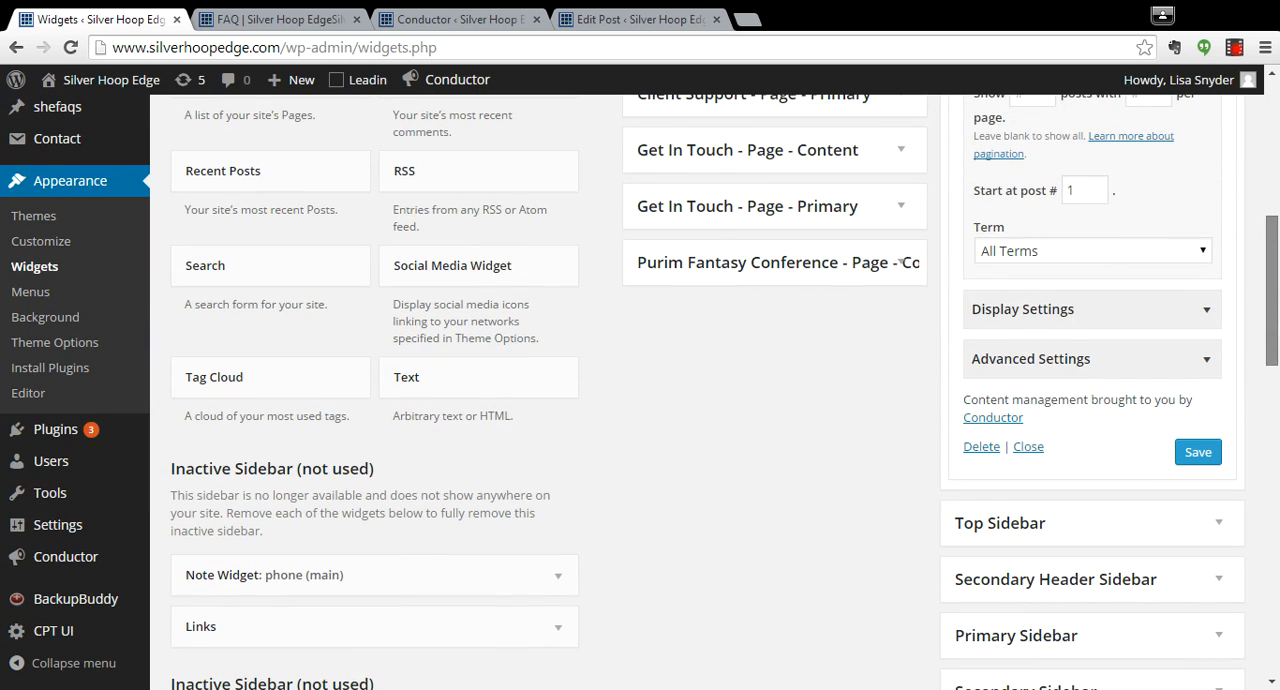
{"action": "left_click", "coordinate": [1208, 309]}
{"action": "scroll", "coordinate": [1208, 385], "scroll_direction": "down", "scroll_amount": 5}
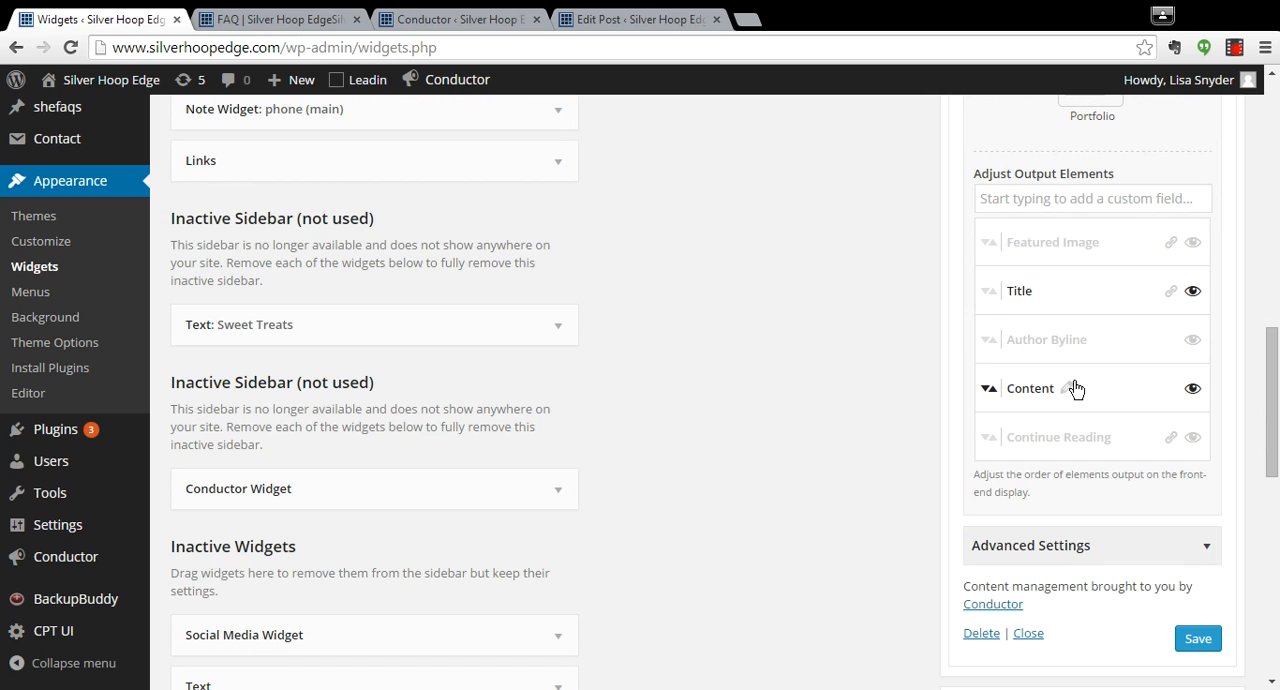
{"action": "left_click", "coordinate": [1070, 388]}
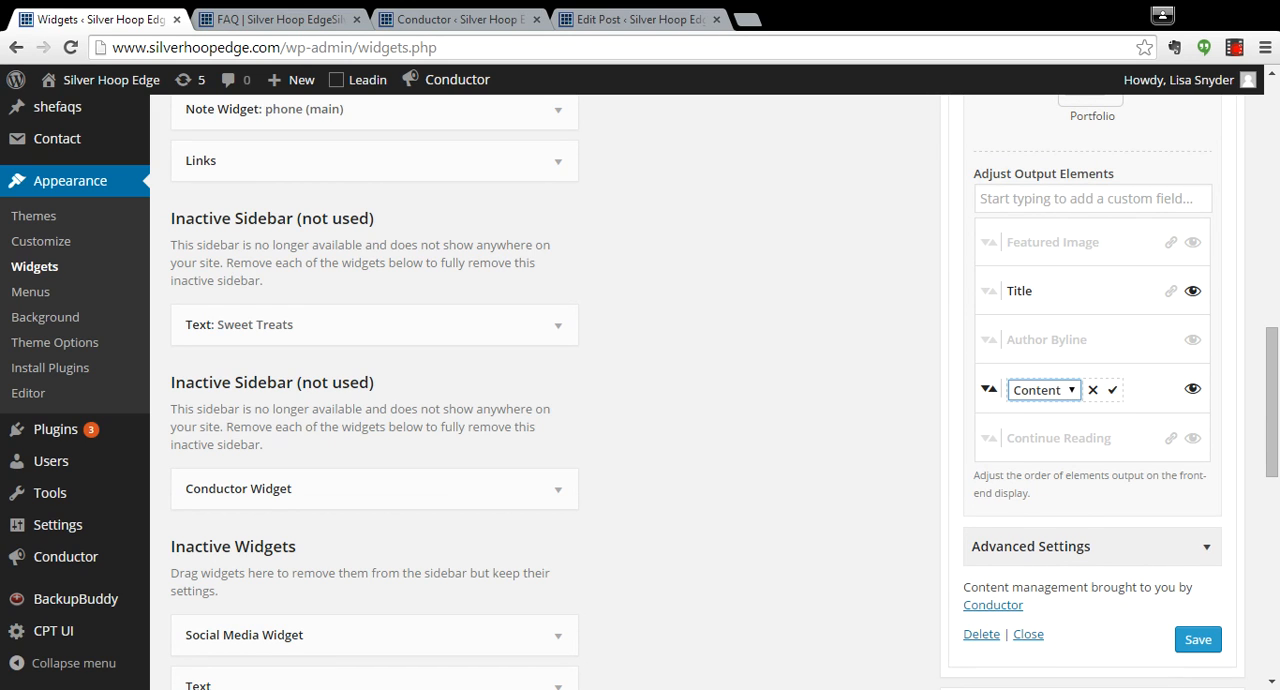
{"action": "left_click", "coordinate": [1094, 406]}
{"action": "left_click", "coordinate": [1112, 390]}
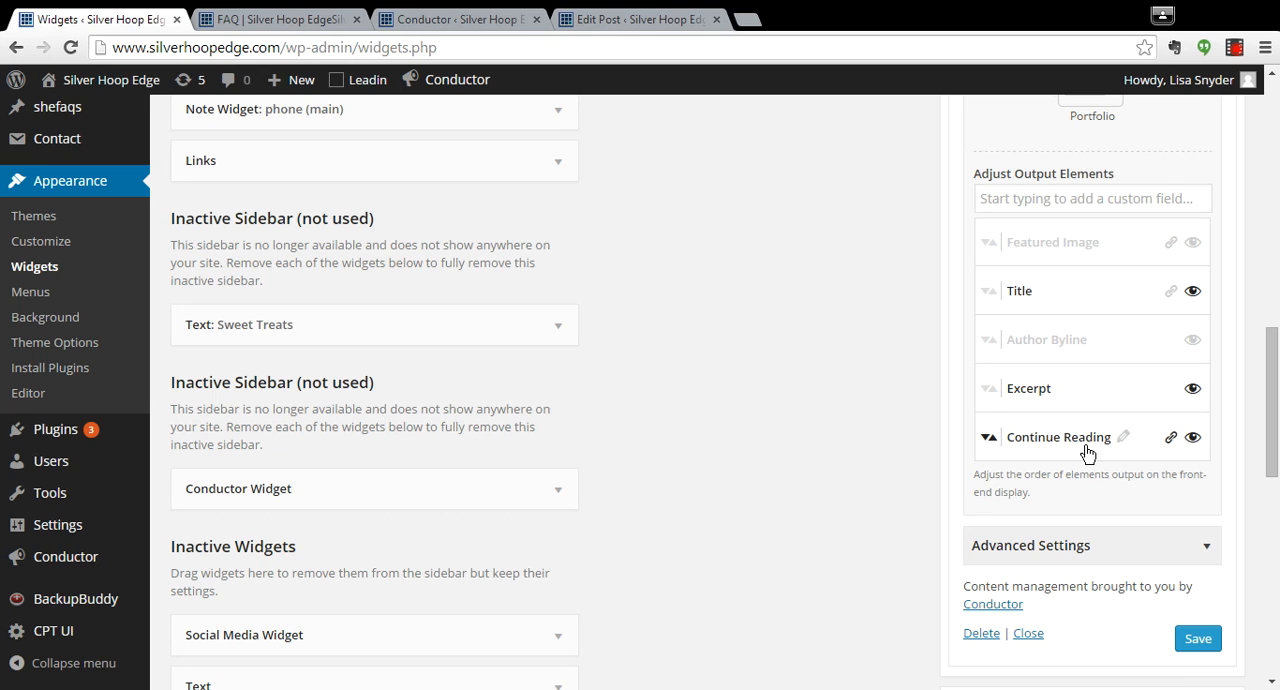
Show the faq widget's Continue Reading element and relabel it "Read full Answer".
{"action": "left_click", "coordinate": [1122, 438]}
{"action": "type", "text": "Read"}
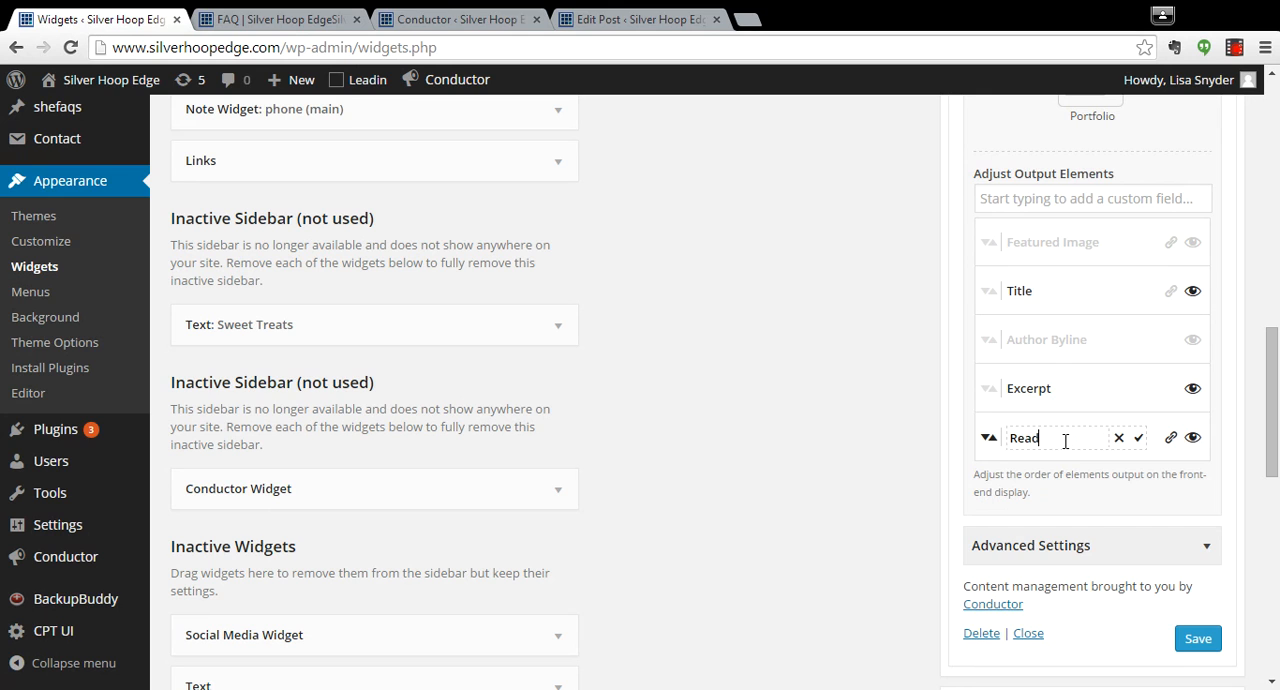
{"action": "type", "text": " full Answer"}
{"action": "left_click", "coordinate": [1138, 438]}
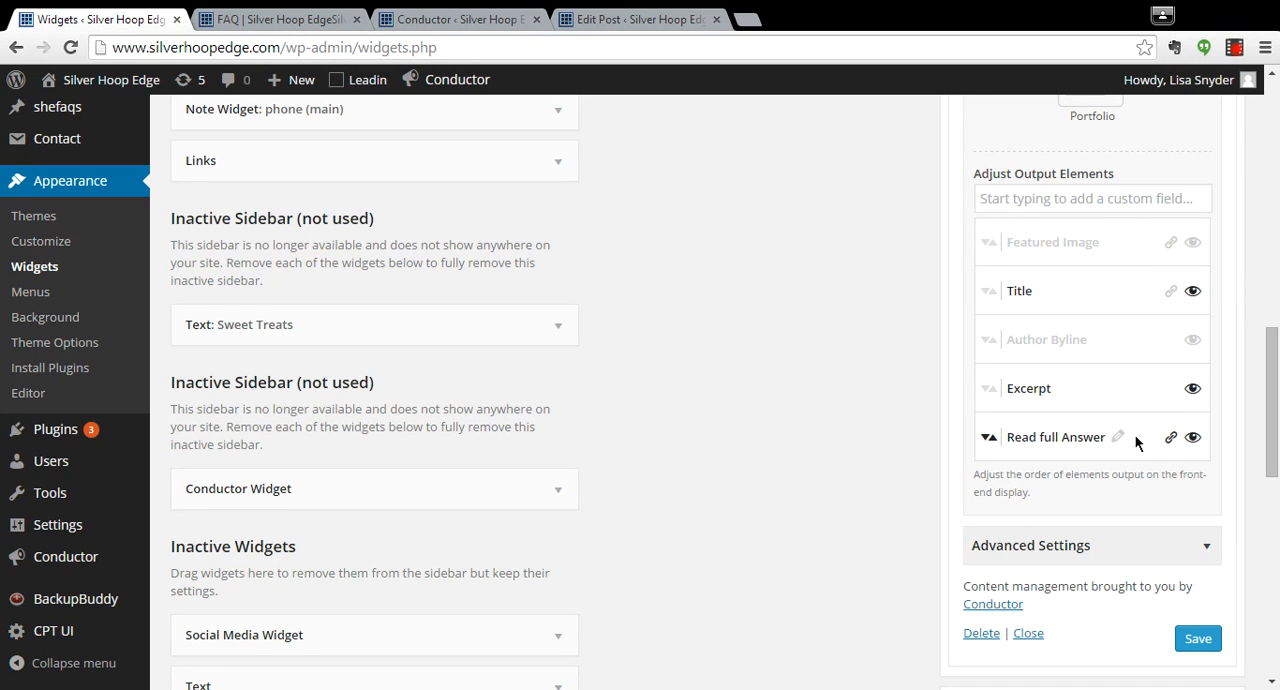
Limit the faq widget's excerpt to 15 words in its advanced settings and save the widget.
{"action": "left_click_drag", "start_coordinate": [1268, 440], "coordinate": [1266, 486]}
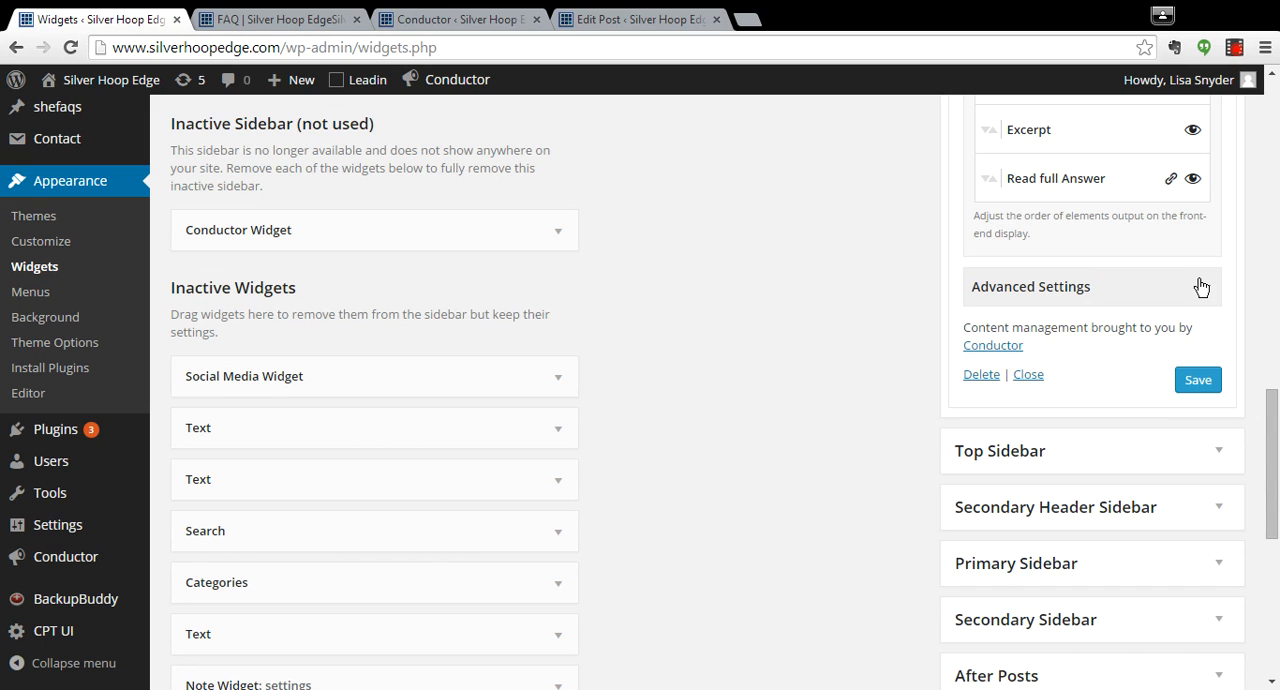
{"action": "left_click", "coordinate": [1199, 286]}
{"action": "left_click", "coordinate": [1092, 454]}
{"action": "left_click_drag", "start_coordinate": [1092, 454], "coordinate": [1076, 450]}
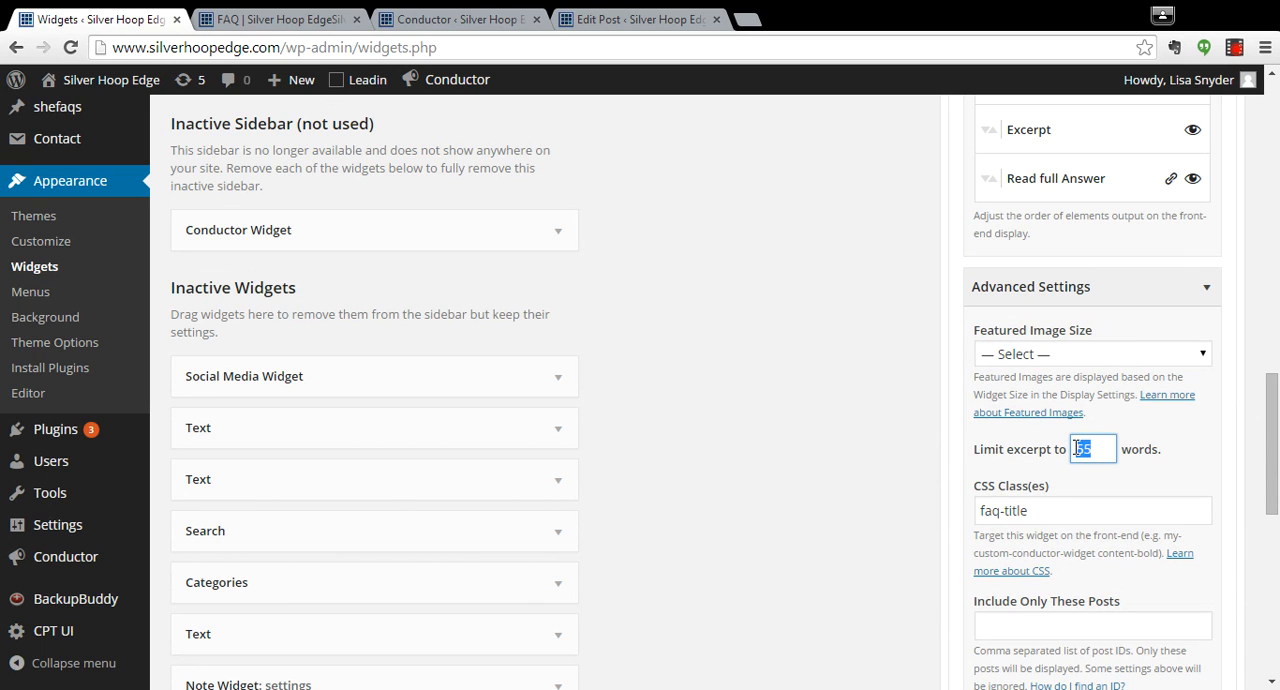
{"action": "type", "text": "15"}
{"action": "left_click_drag", "start_coordinate": [1271, 388], "coordinate": [1265, 515]}
{"action": "left_click", "coordinate": [1198, 442]}
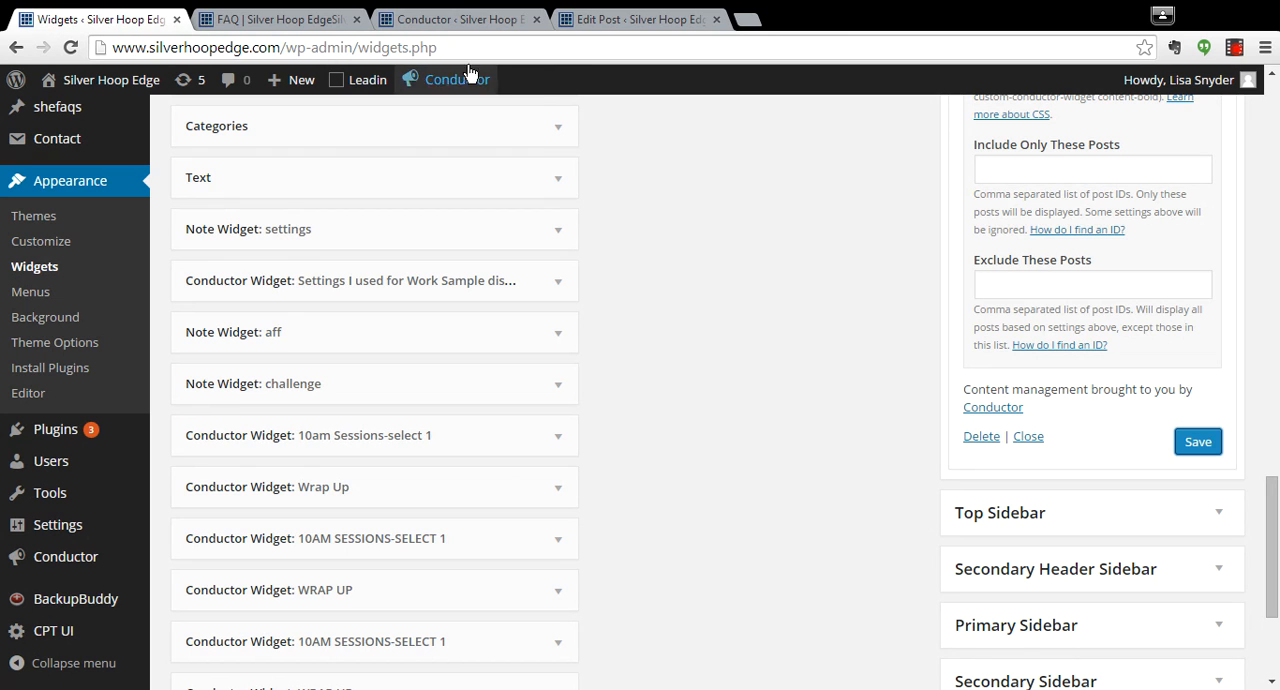
Reload the live FAQ page and examine the shortened answers, their "Read full Answer" links and the faq-small questions.
{"action": "left_click", "coordinate": [288, 20]}
{"action": "left_click", "coordinate": [66, 48]}
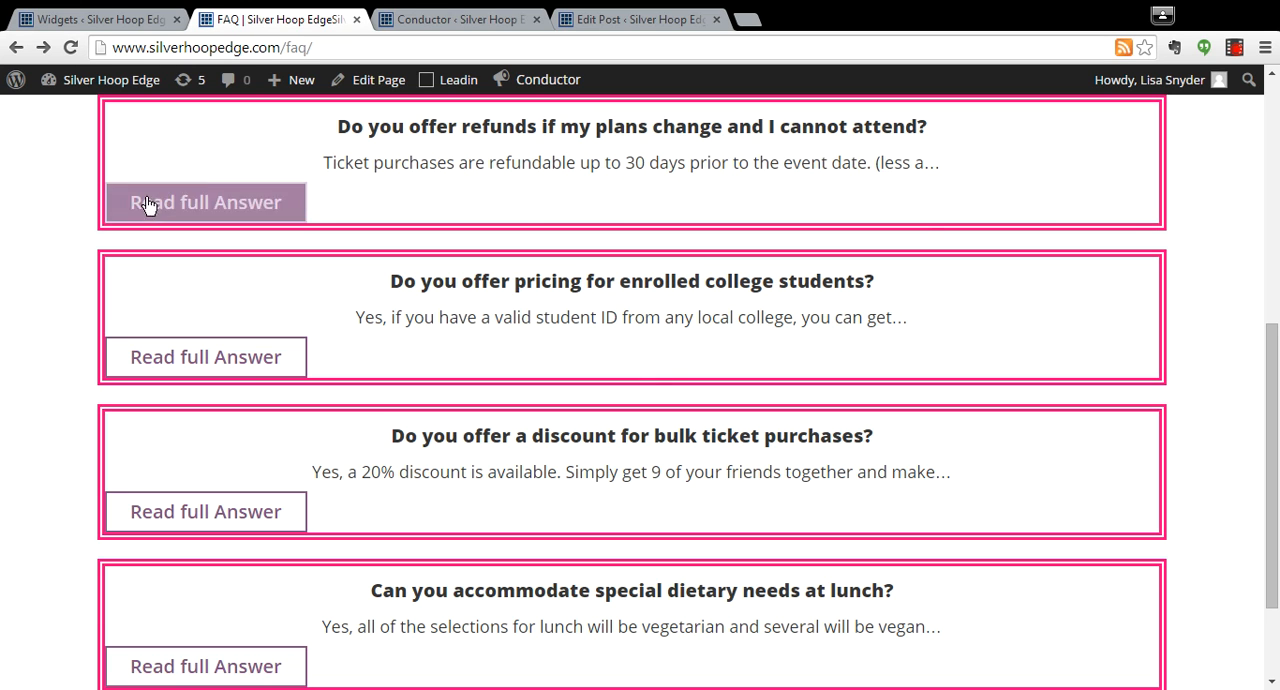
{"action": "left_click_drag", "start_coordinate": [1273, 352], "coordinate": [1271, 317]}
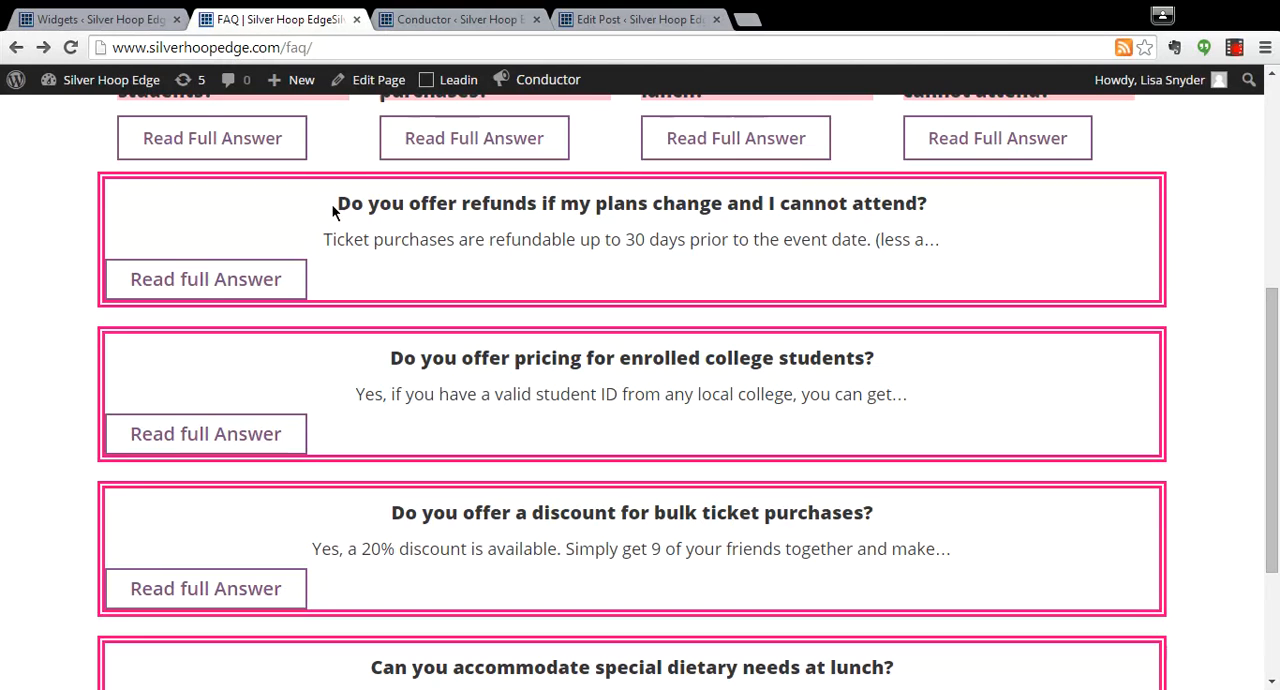
{"action": "left_click_drag", "start_coordinate": [323, 238], "coordinate": [946, 256]}
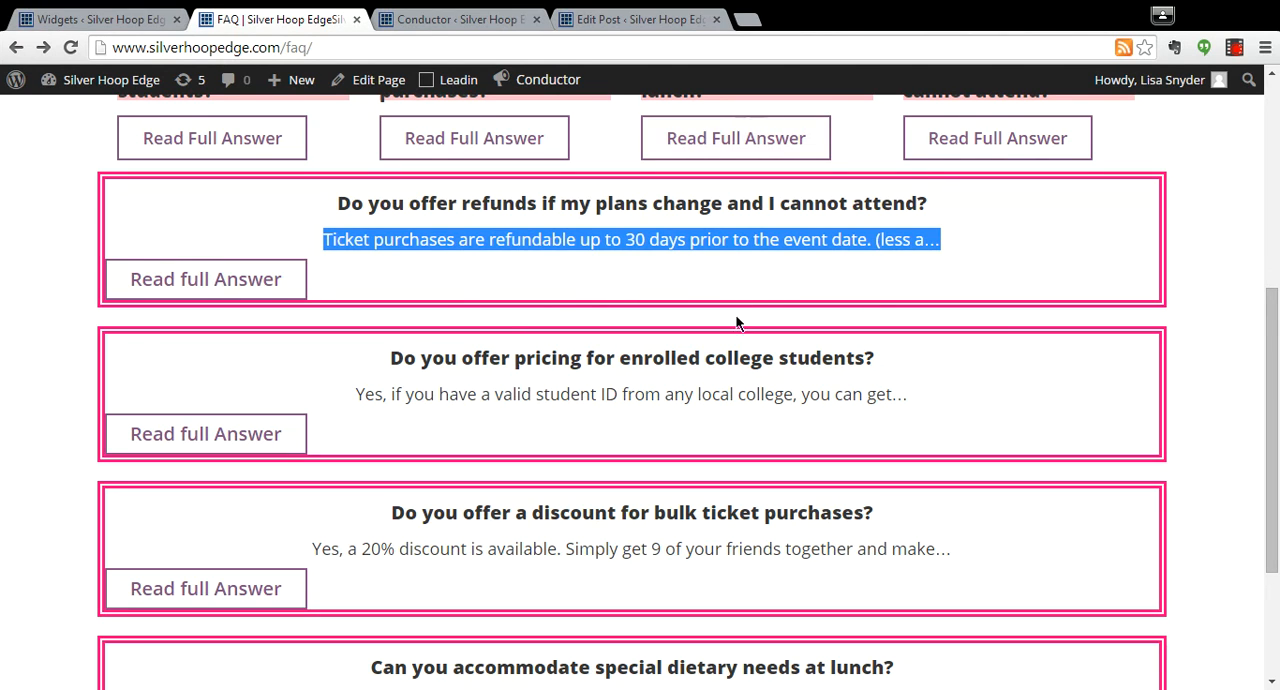
{"action": "left_click_drag", "start_coordinate": [1274, 338], "coordinate": [1273, 254]}
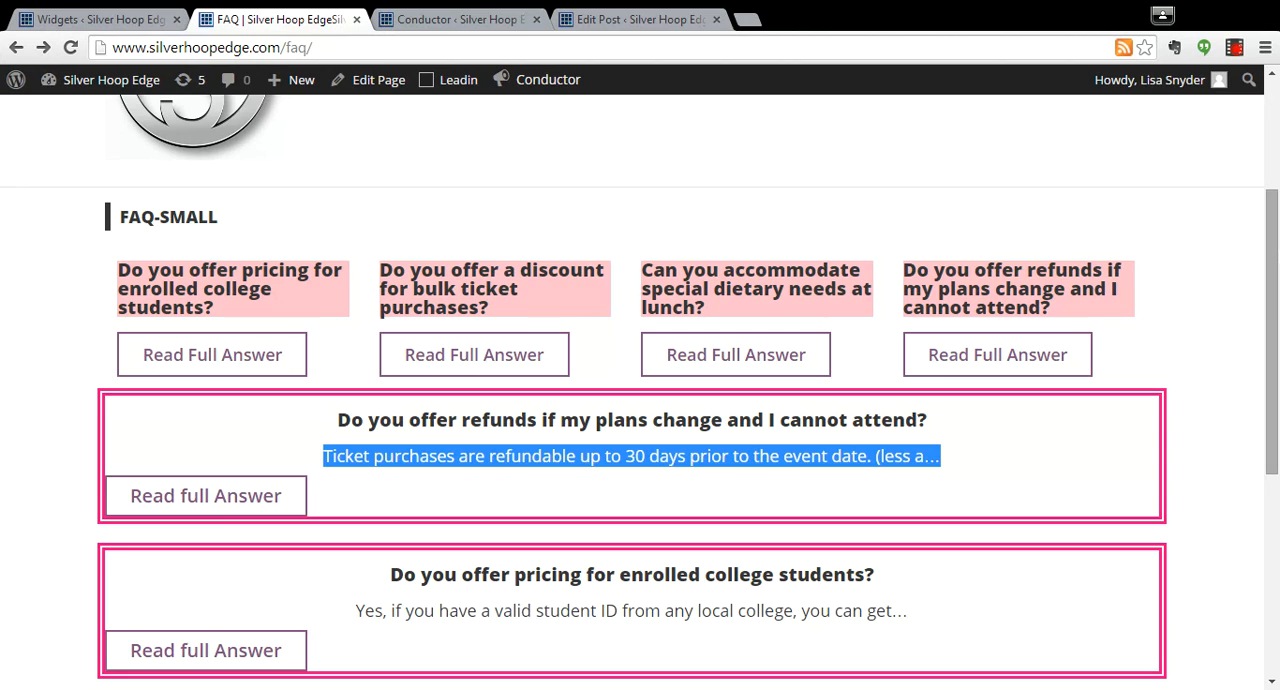